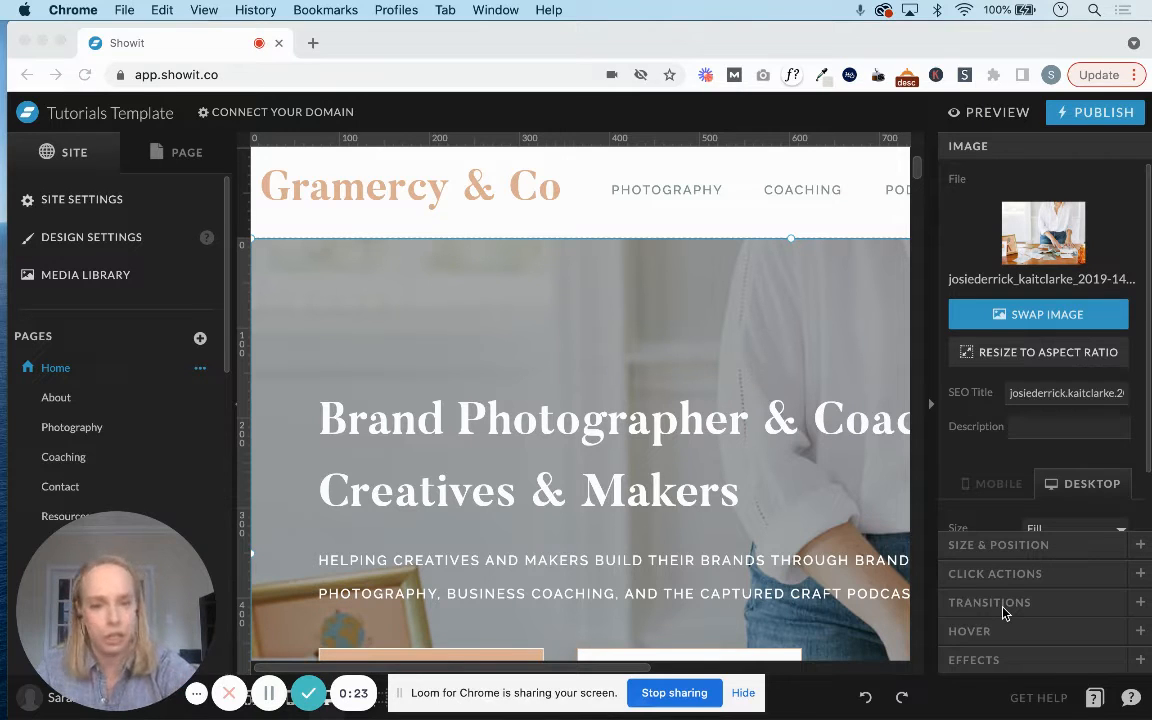
Select the subheading text beneath the hero heading on the Home page.
click(693, 522)
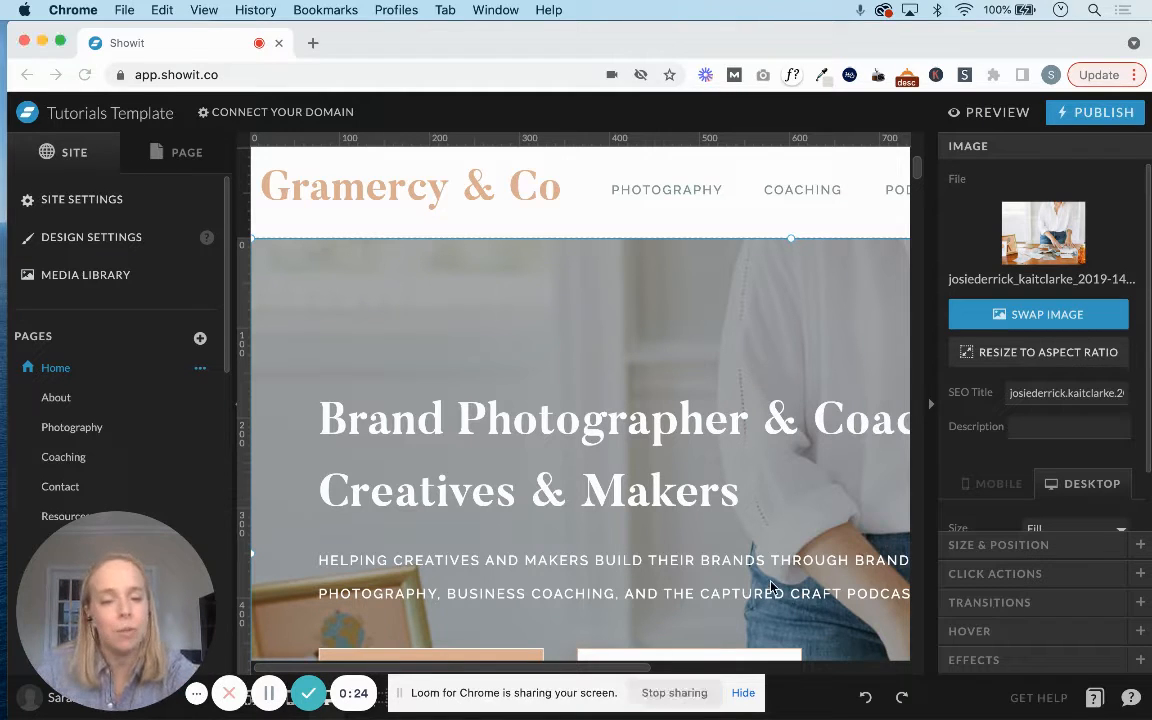
click(712, 560)
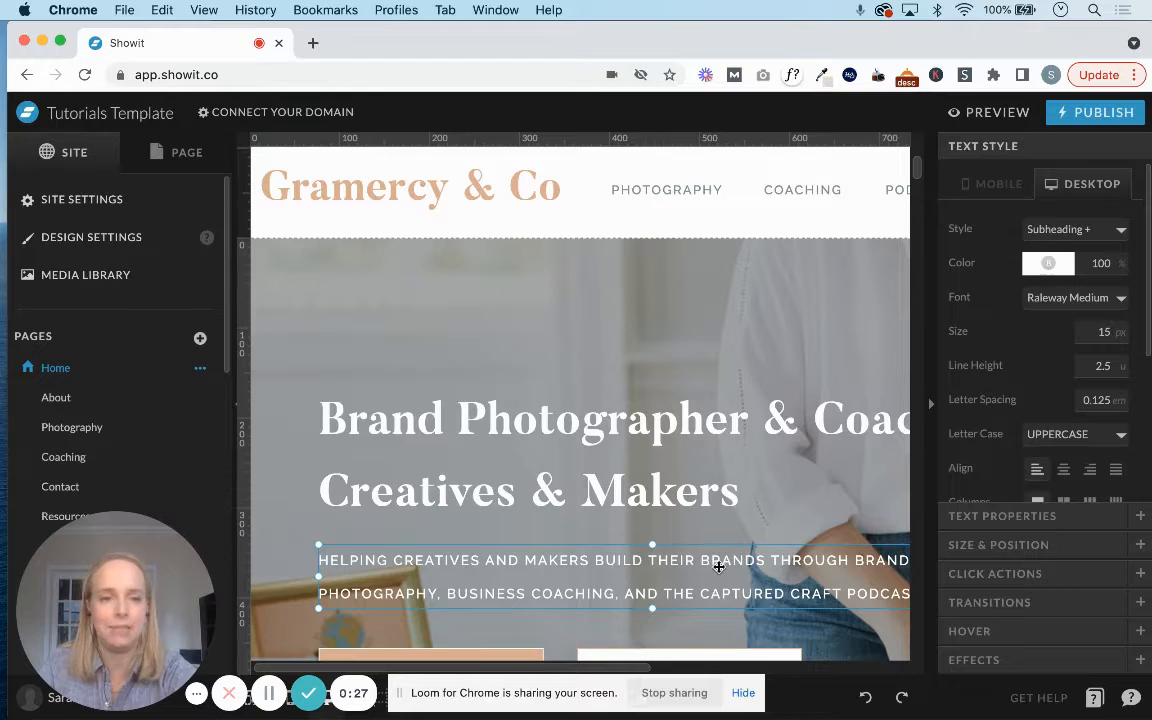
mouse_move(1010, 718)
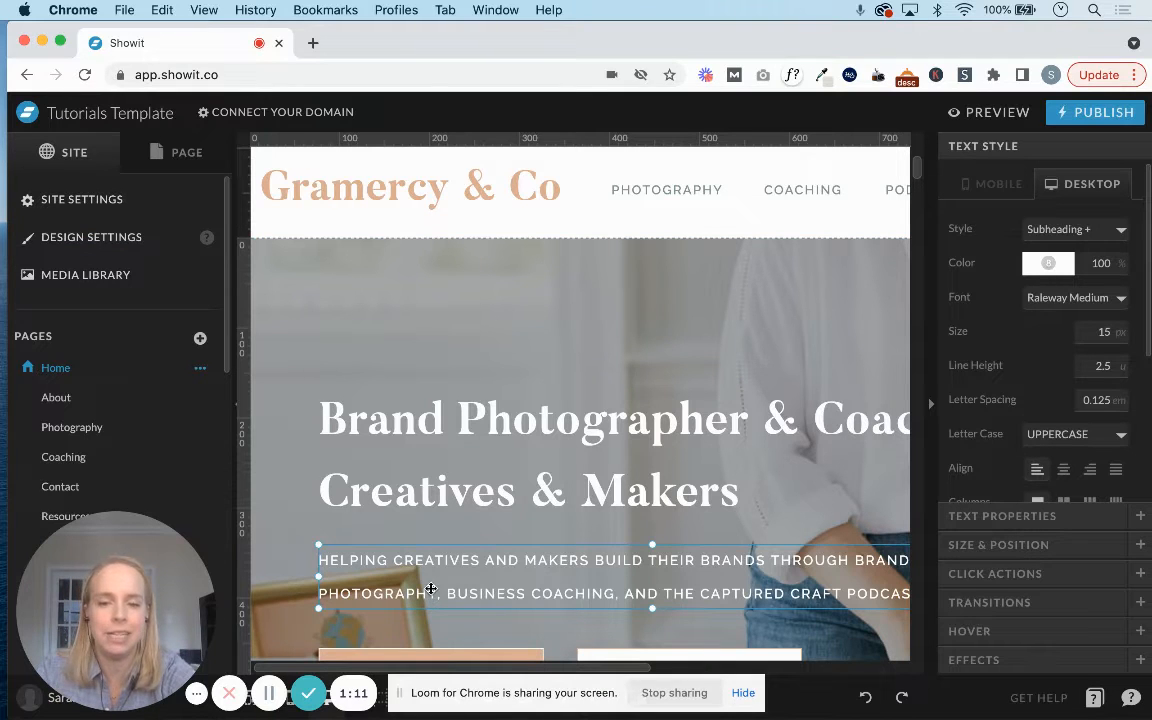
Try palette color 3 on the hero subheading text and restore it to white, color 8.
click(1043, 264)
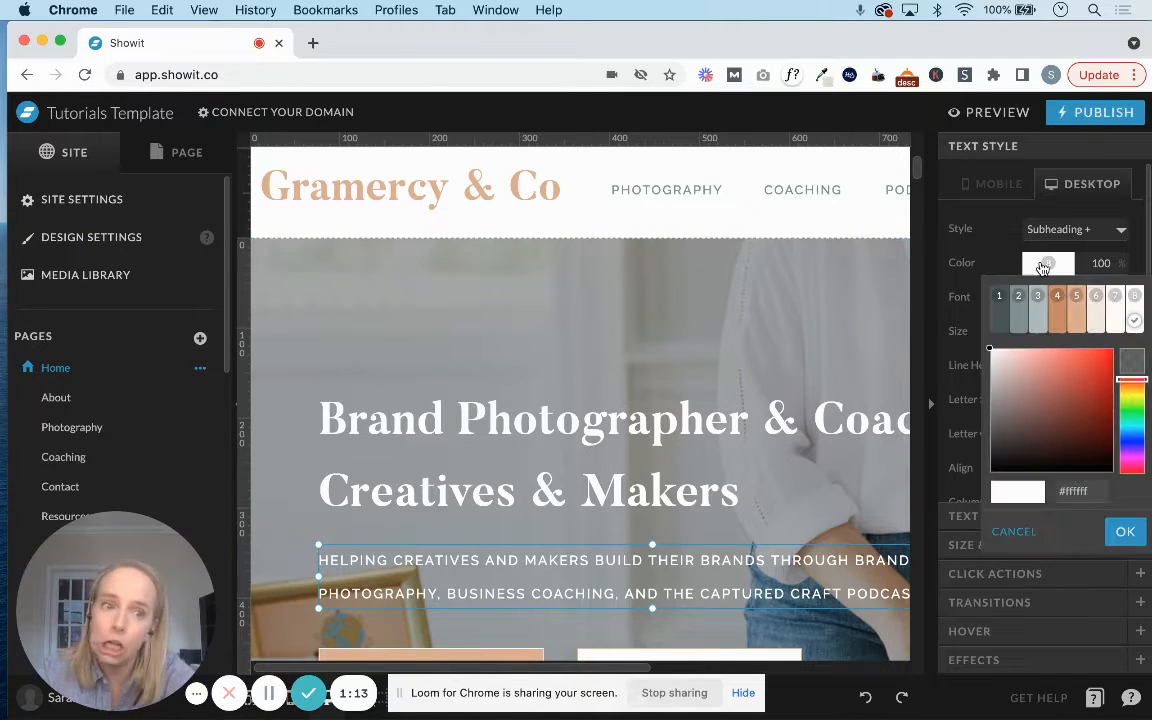
click(1037, 296)
click(1040, 263)
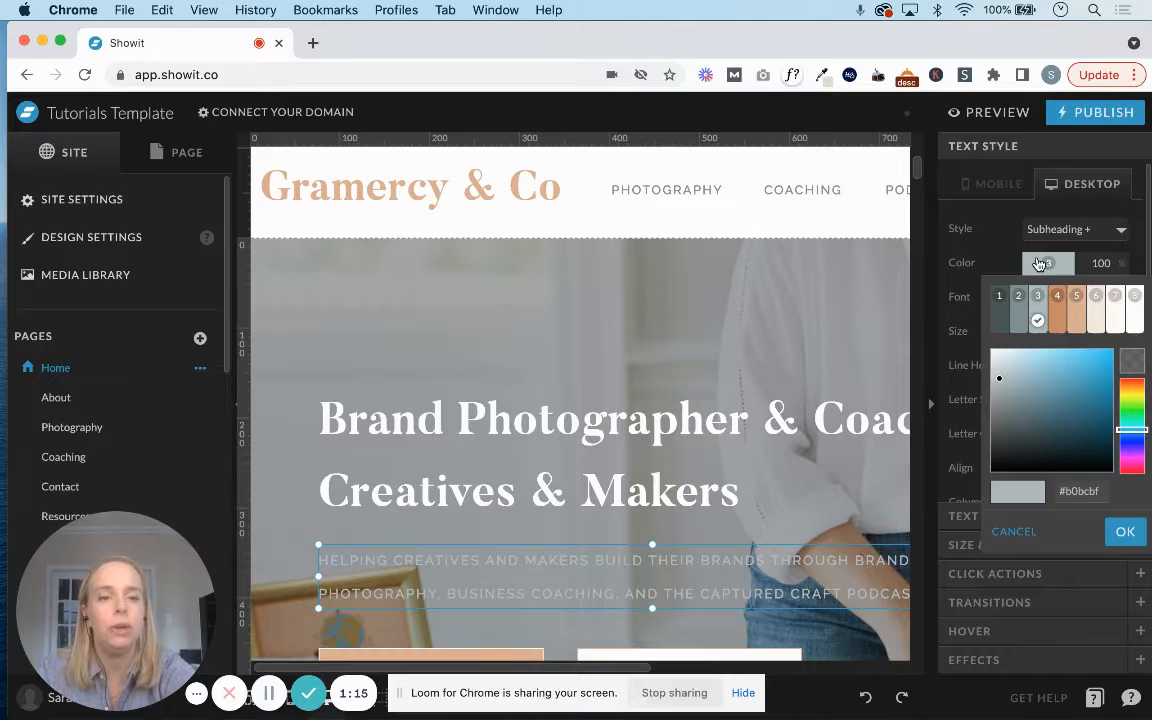
click(1134, 296)
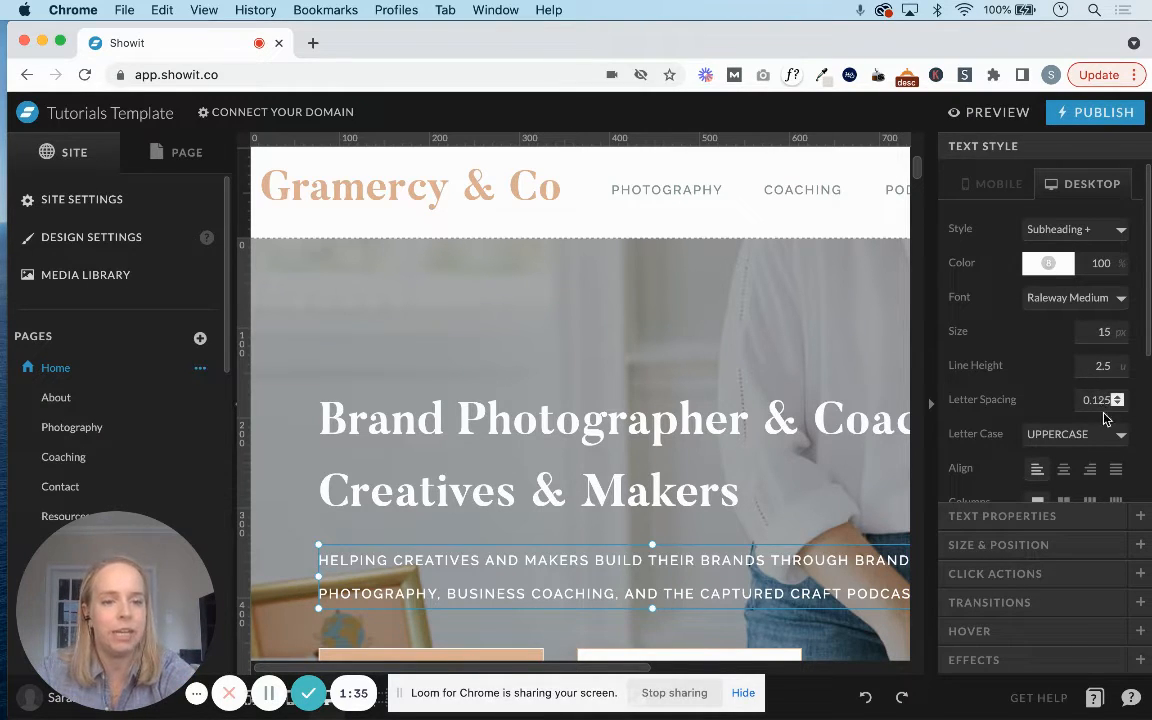
Examine the subheading's text style options for letter case, alignment, columns, overflow and inline links.
click(1036, 433)
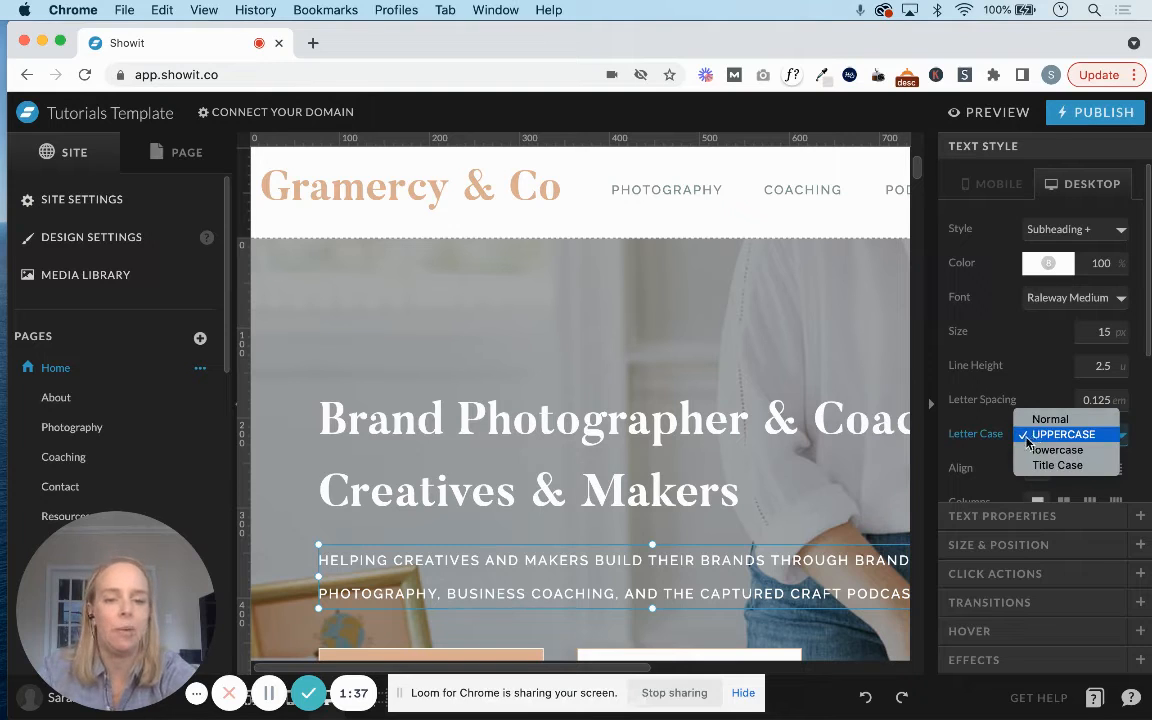
click(1024, 437)
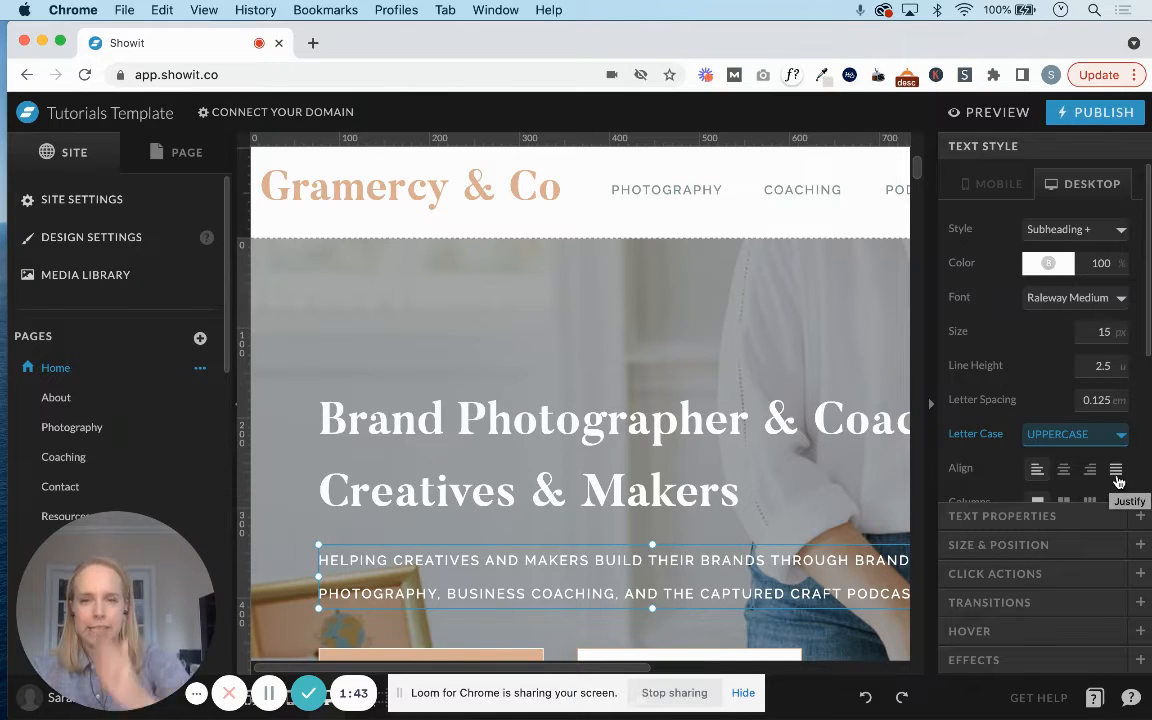
scroll(1118, 480, down, 3)
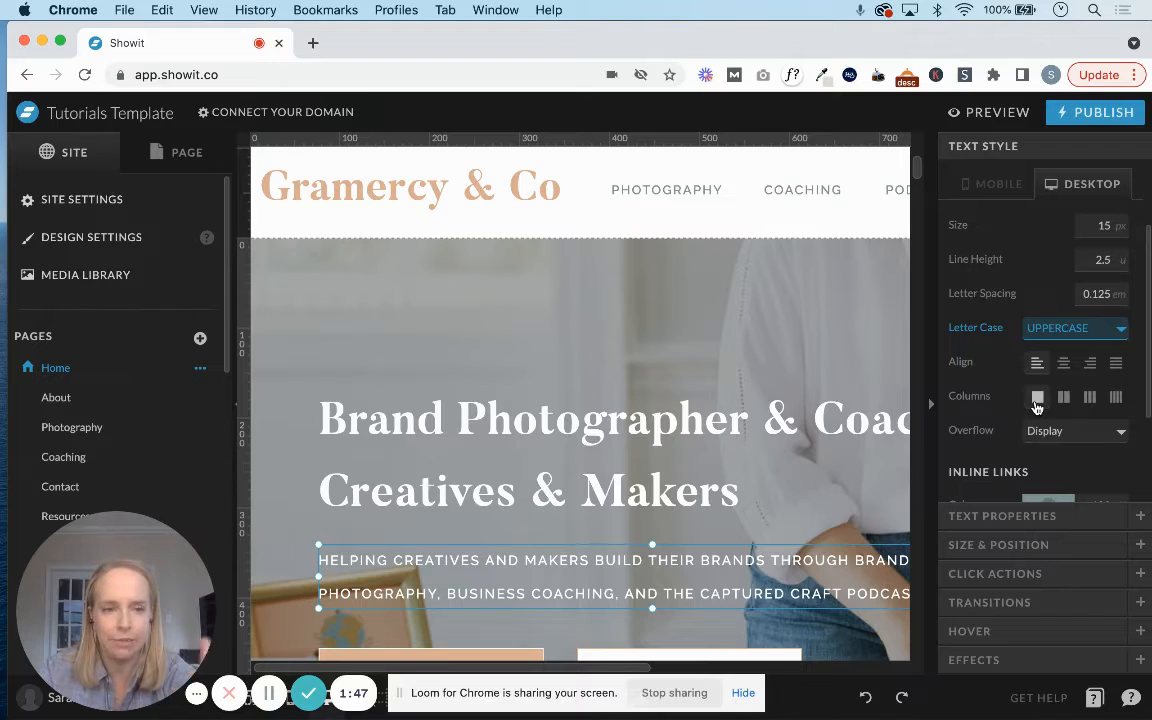
scroll(998, 458, down, 2)
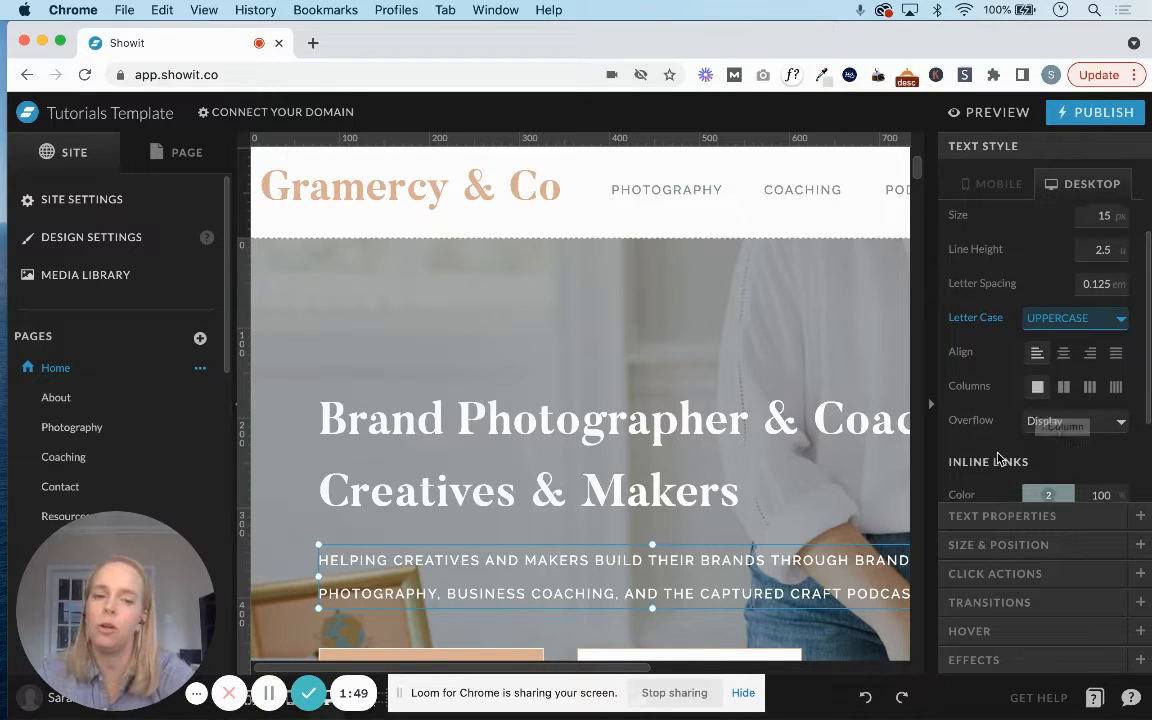
click(1075, 347)
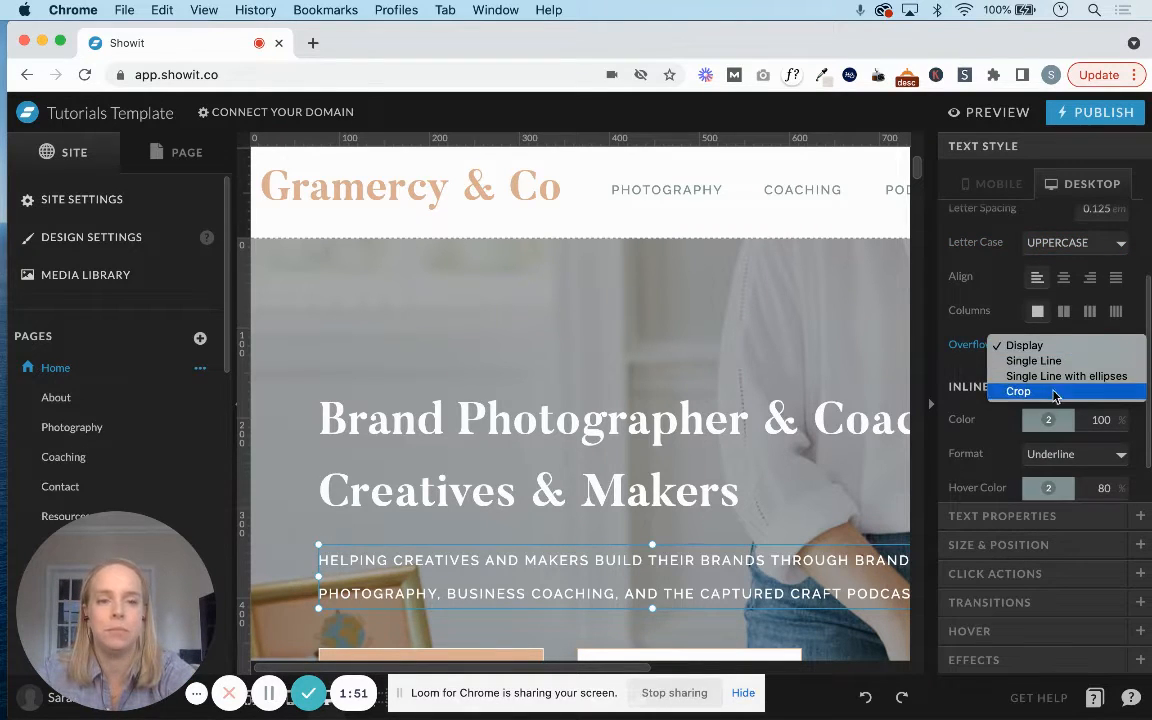
click(1046, 345)
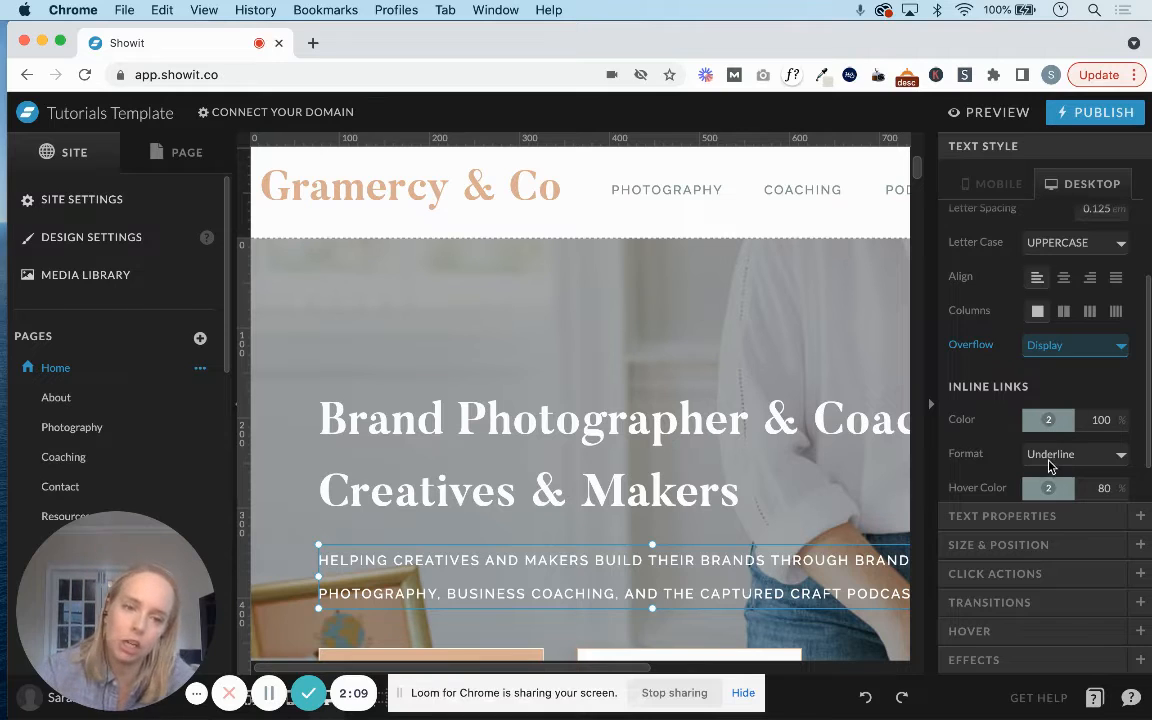
scroll(1040, 468, down, 1)
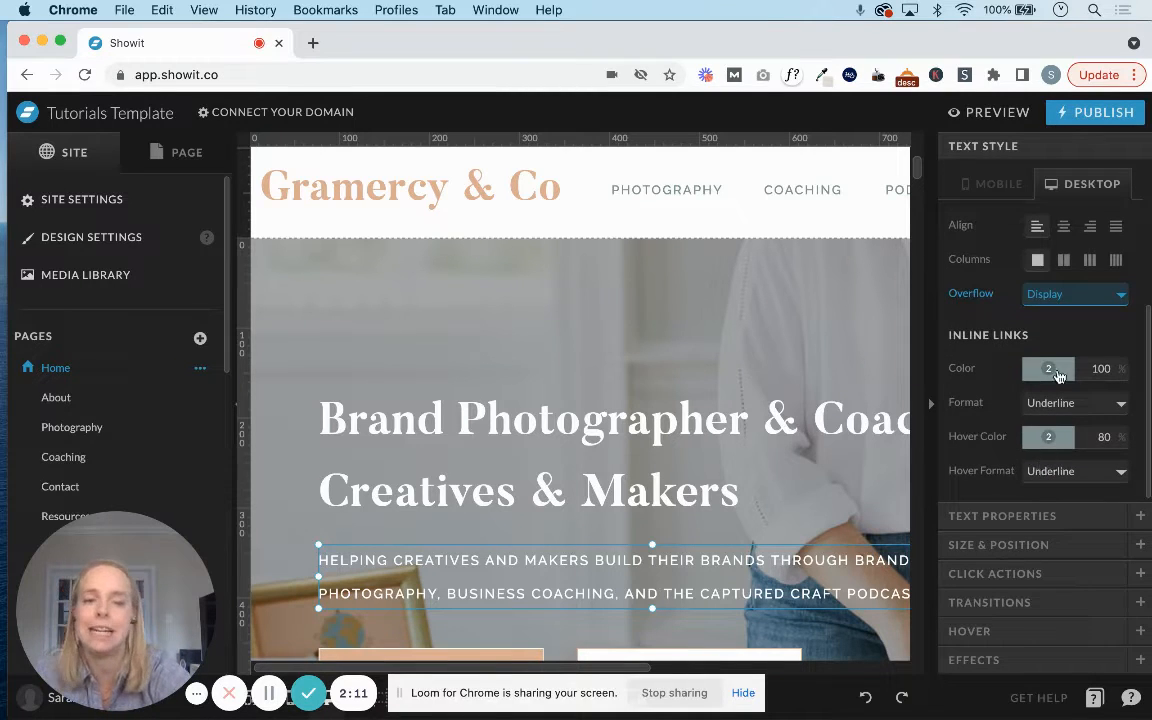
scroll(1048, 368, up, 5)
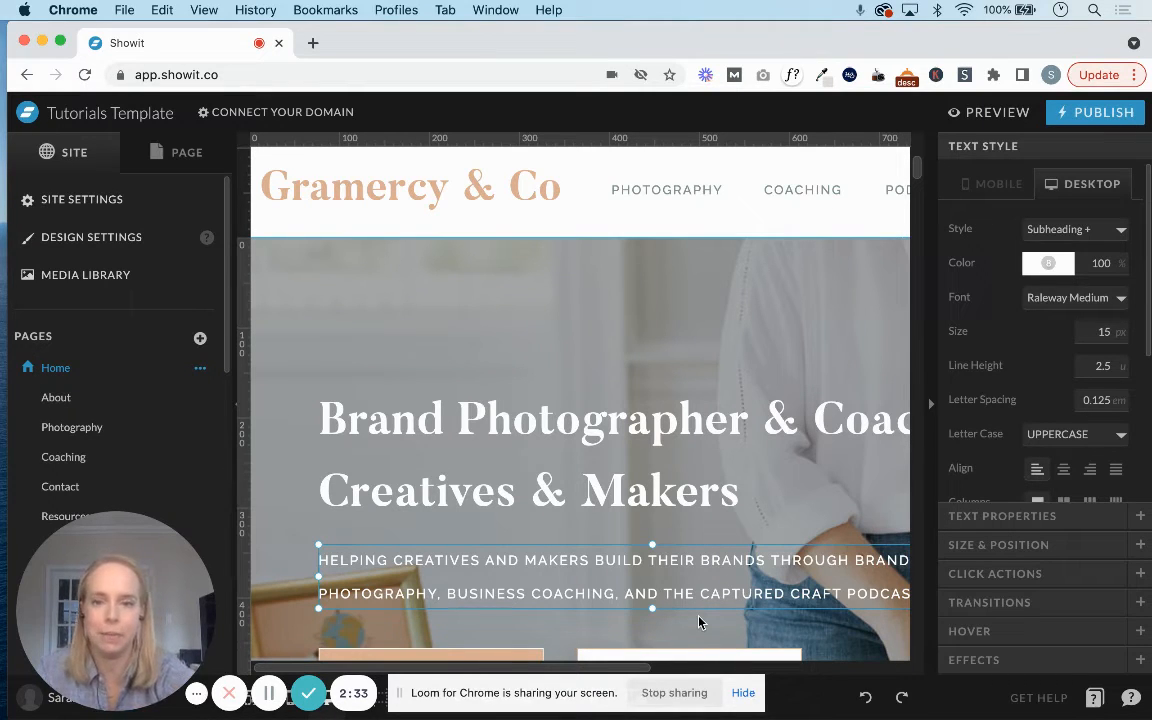
Examine the subheading's text style in the mobile layout and return to the desktop layout.
click(1001, 185)
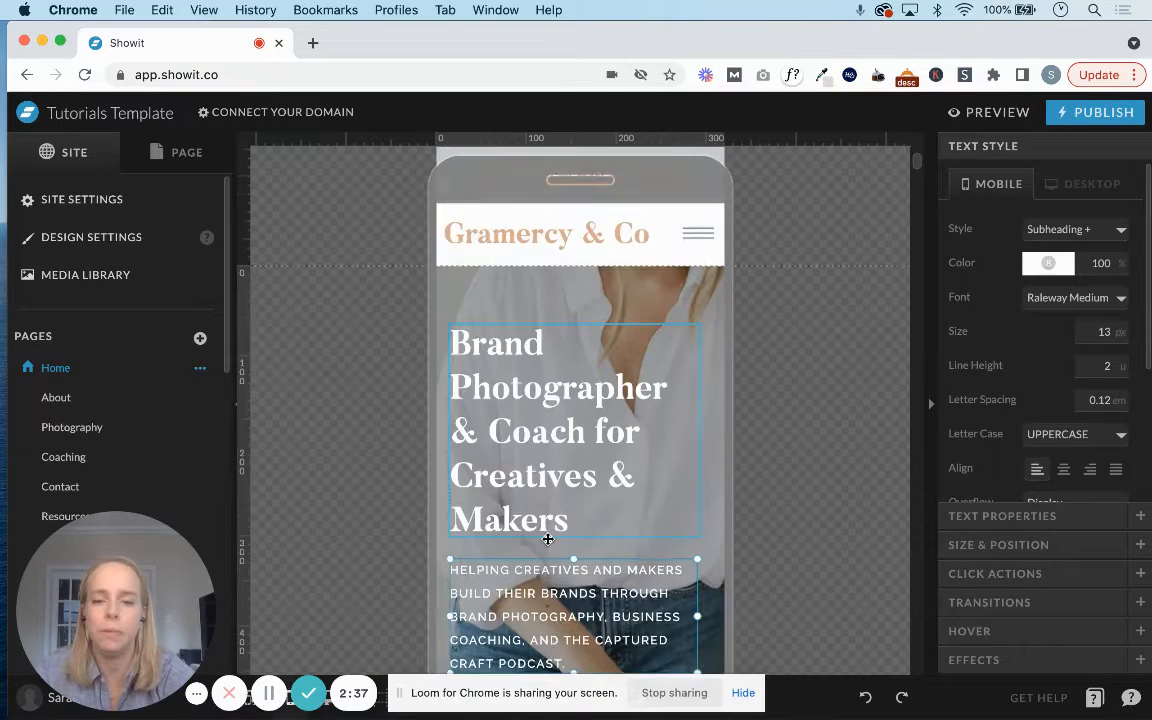
scroll(548, 539, down, 2)
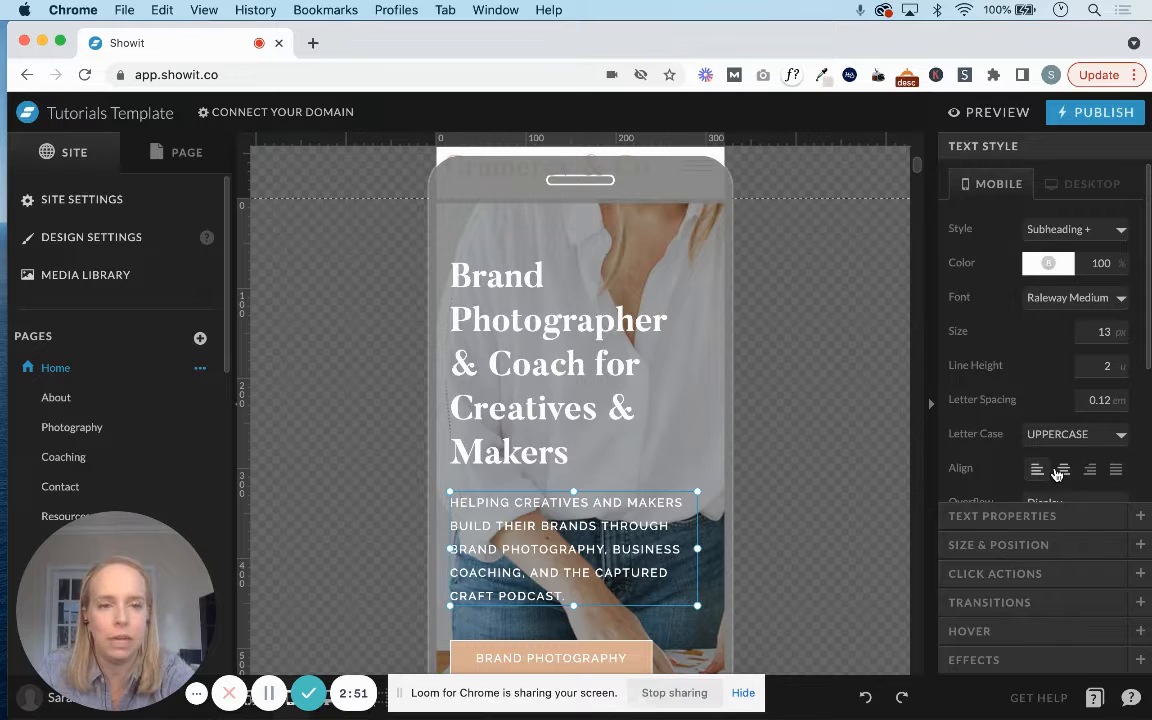
click(1085, 184)
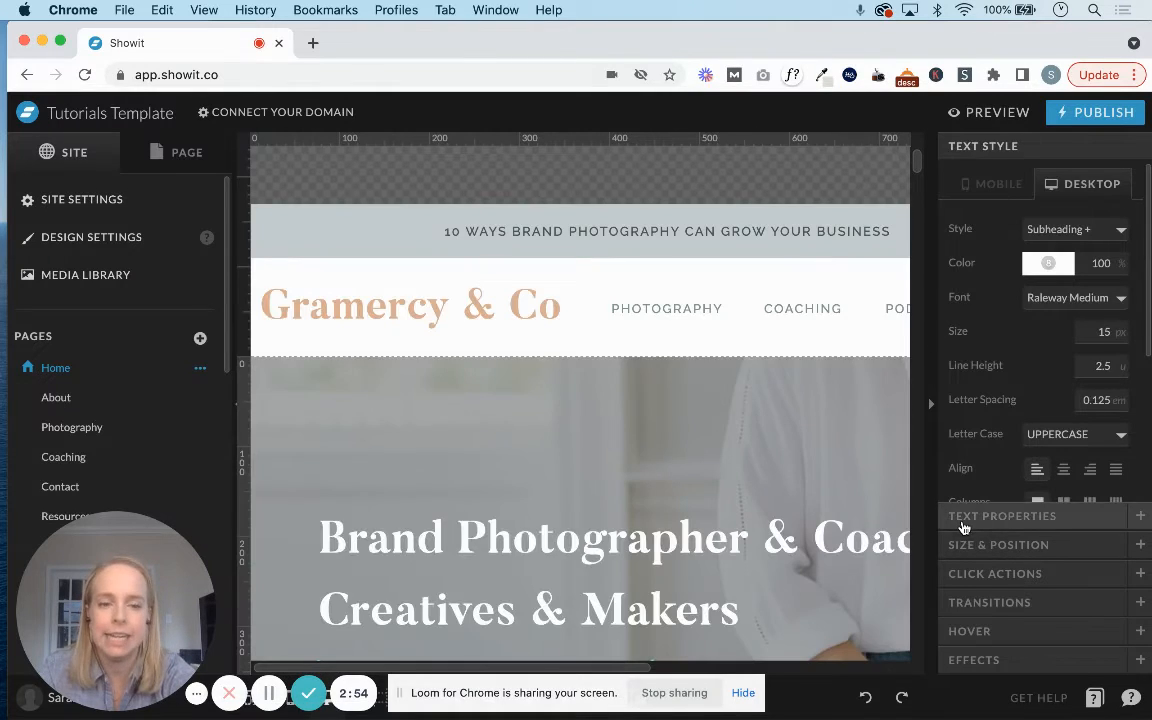
Review the subheading's text tag setting and its desktop size and position values.
click(963, 518)
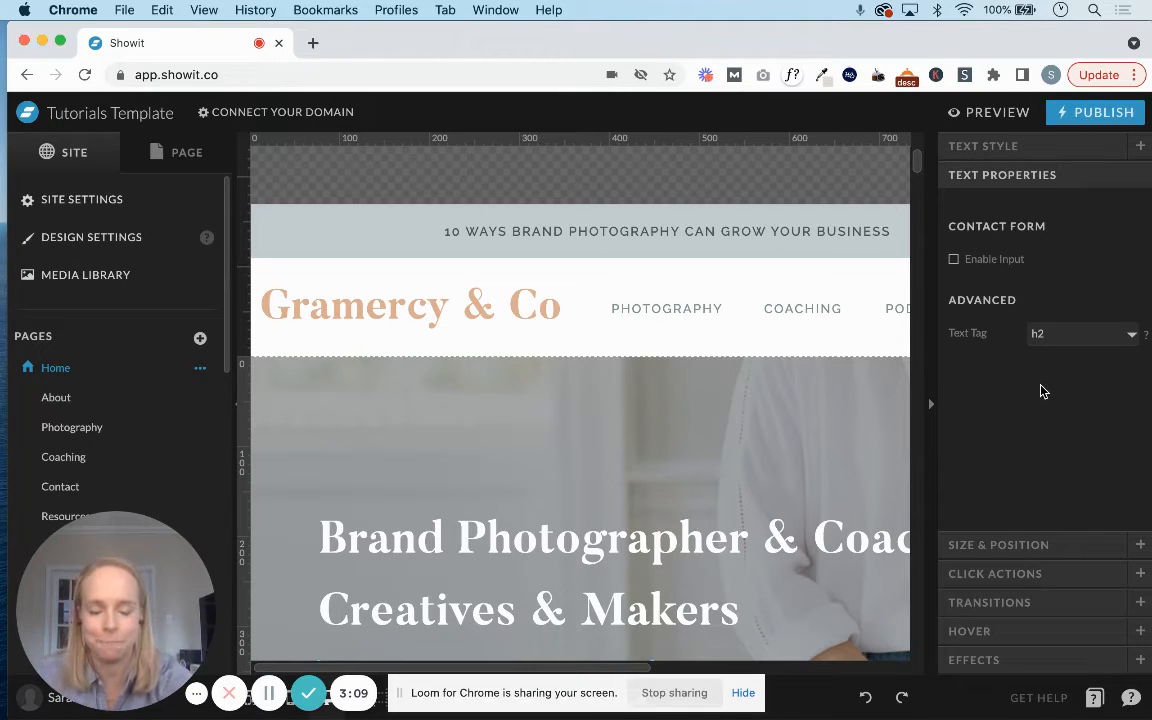
click(978, 547)
scroll(810, 522, down, 5)
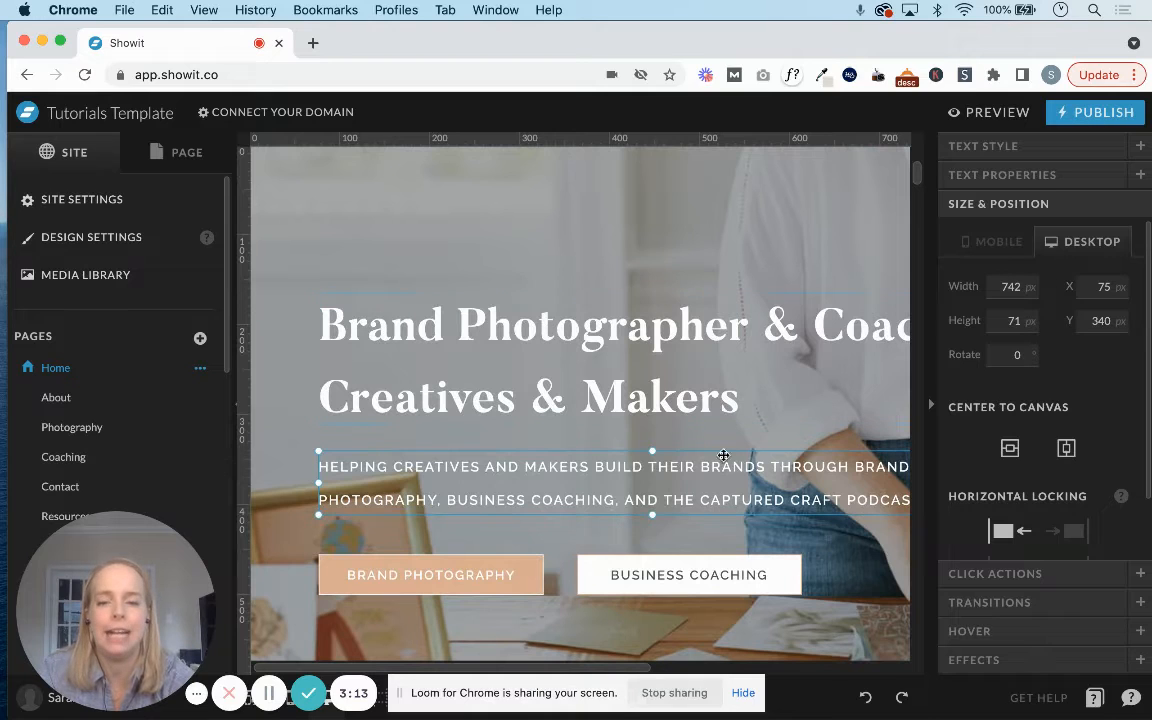
scroll(808, 494, right, 5)
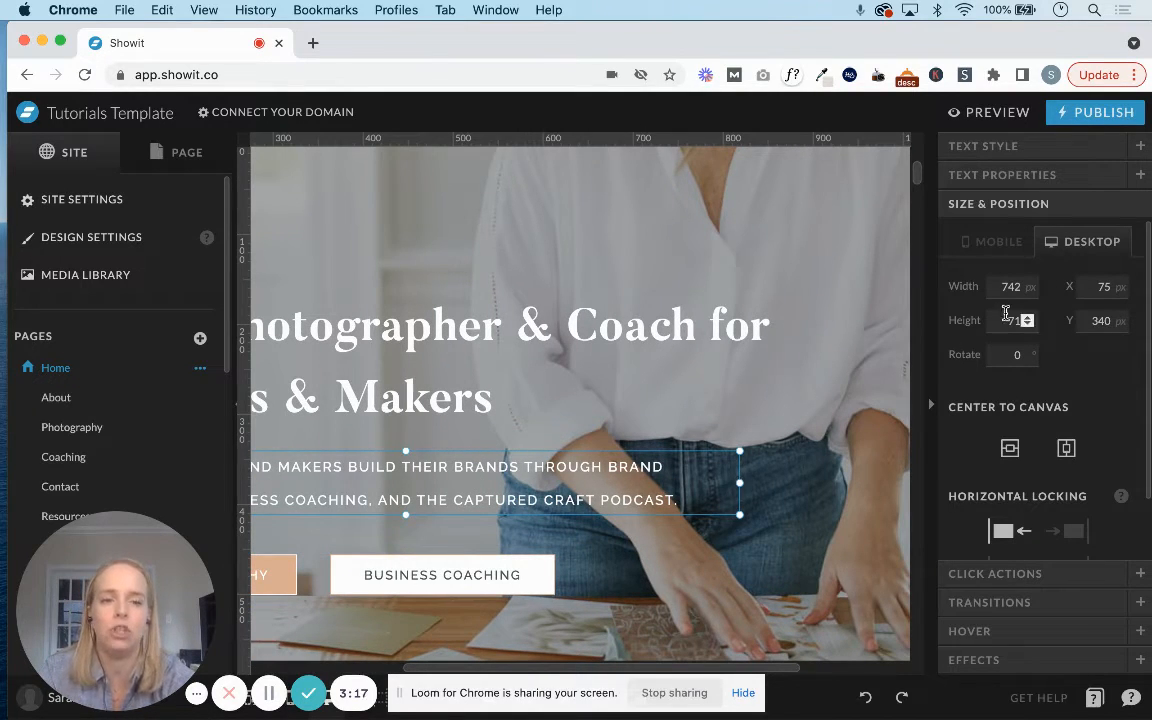
Try resizing and moving the subheading text box on the canvas, and undo the change.
mouse_move(740, 492)
mouse_down()
mouse_move(887, 488)
mouse_move(742, 498)
mouse_up()
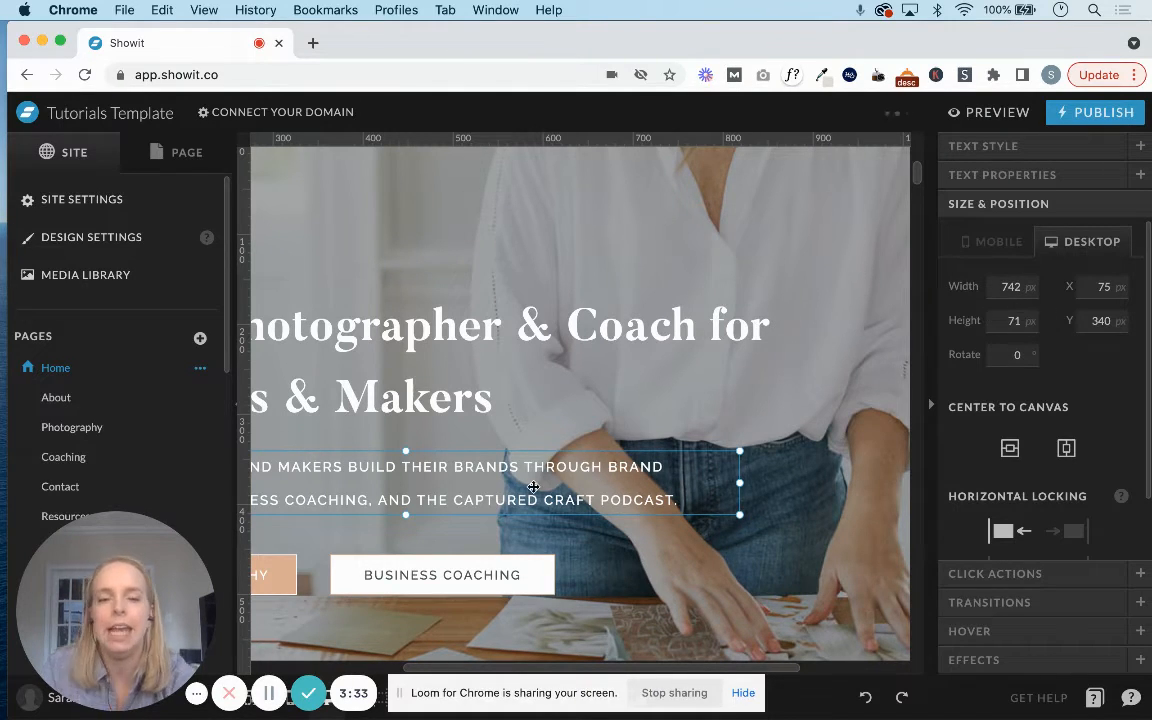
drag(535, 484, 625, 464)
key(super+z)
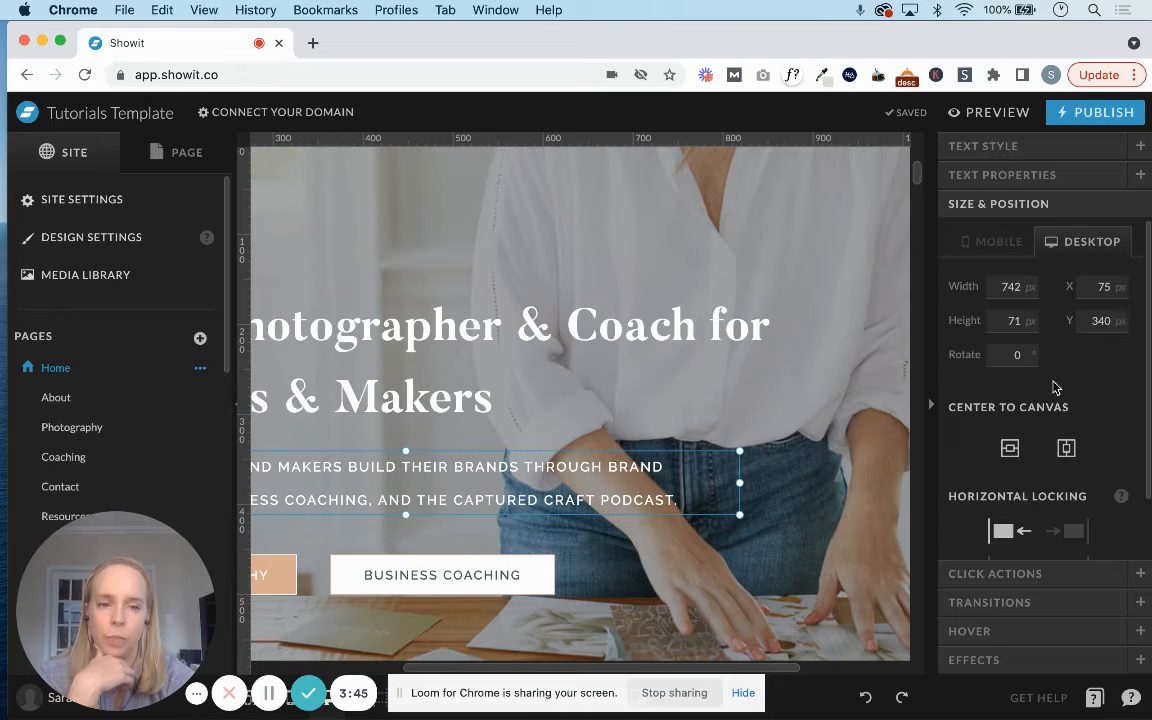
Try centering the subheading text box on the canvas horizontally and vertically, and review the horizontal locking options.
click(1012, 450)
click(1067, 450)
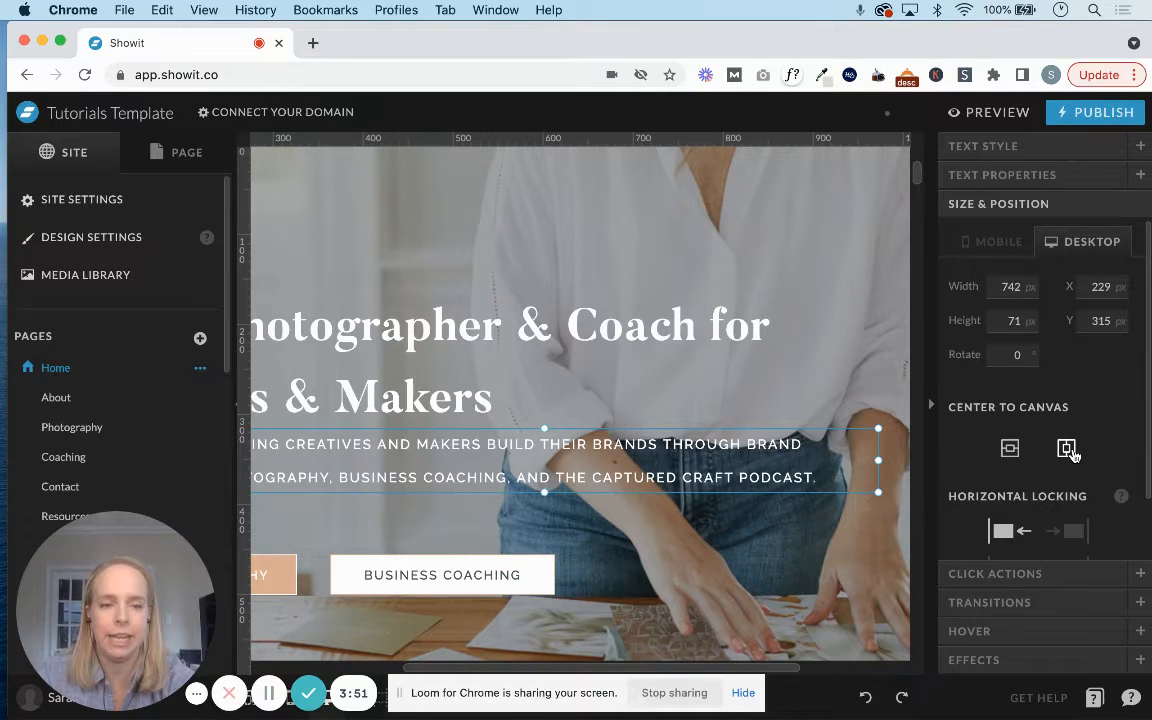
click(1012, 450)
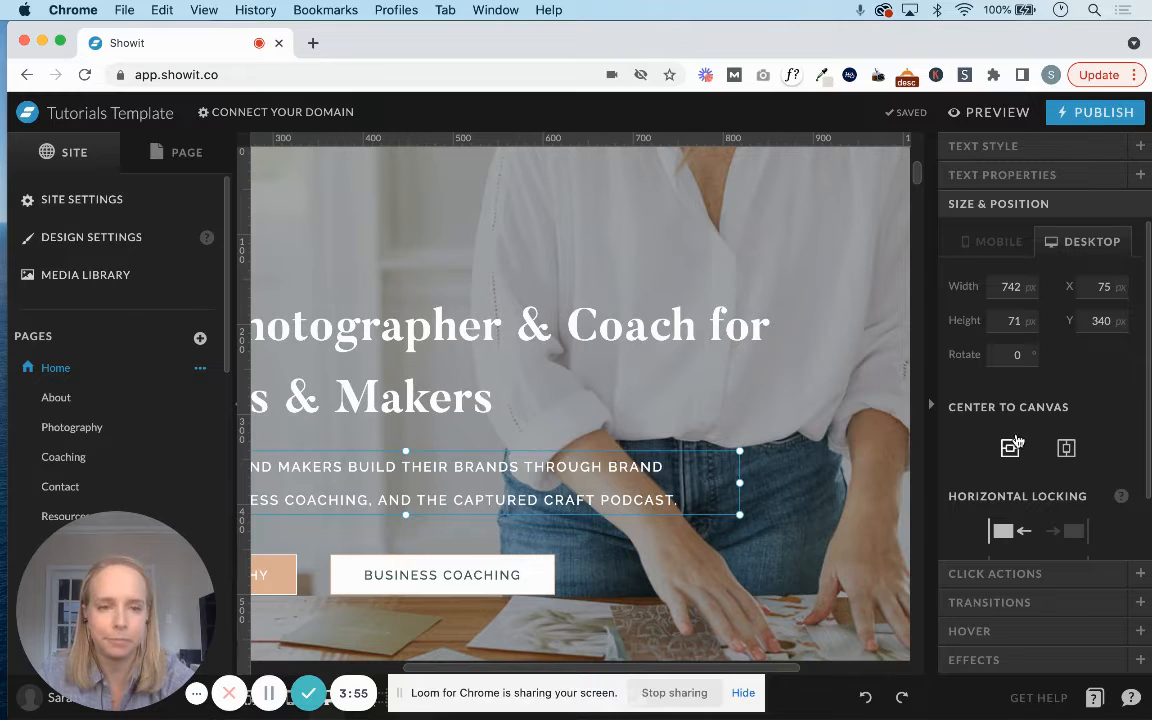
scroll(1015, 442, down, 2)
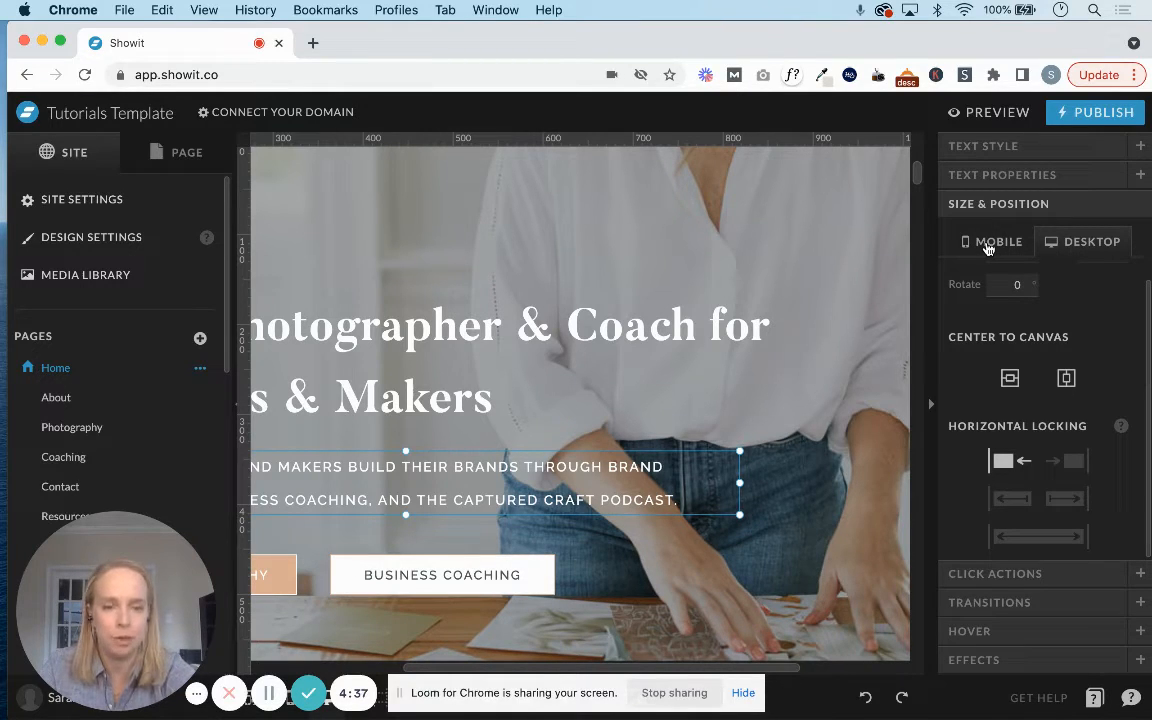
Link the subheading text to the About page through its click actions.
click(973, 571)
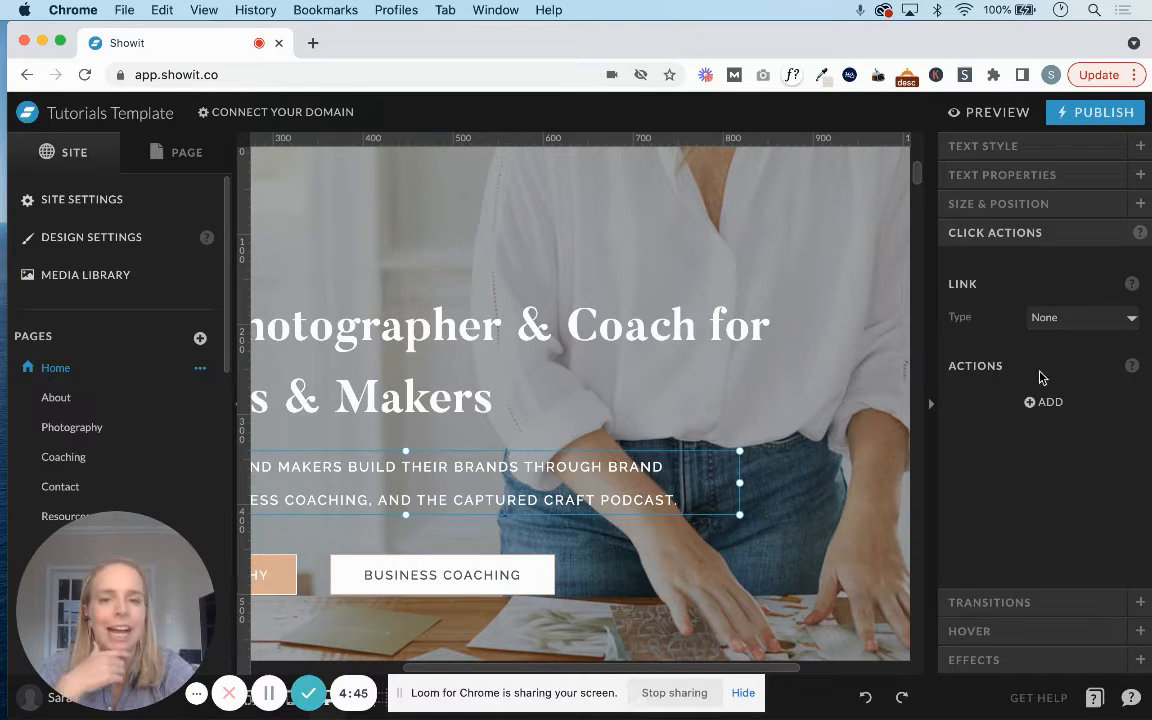
click(1041, 322)
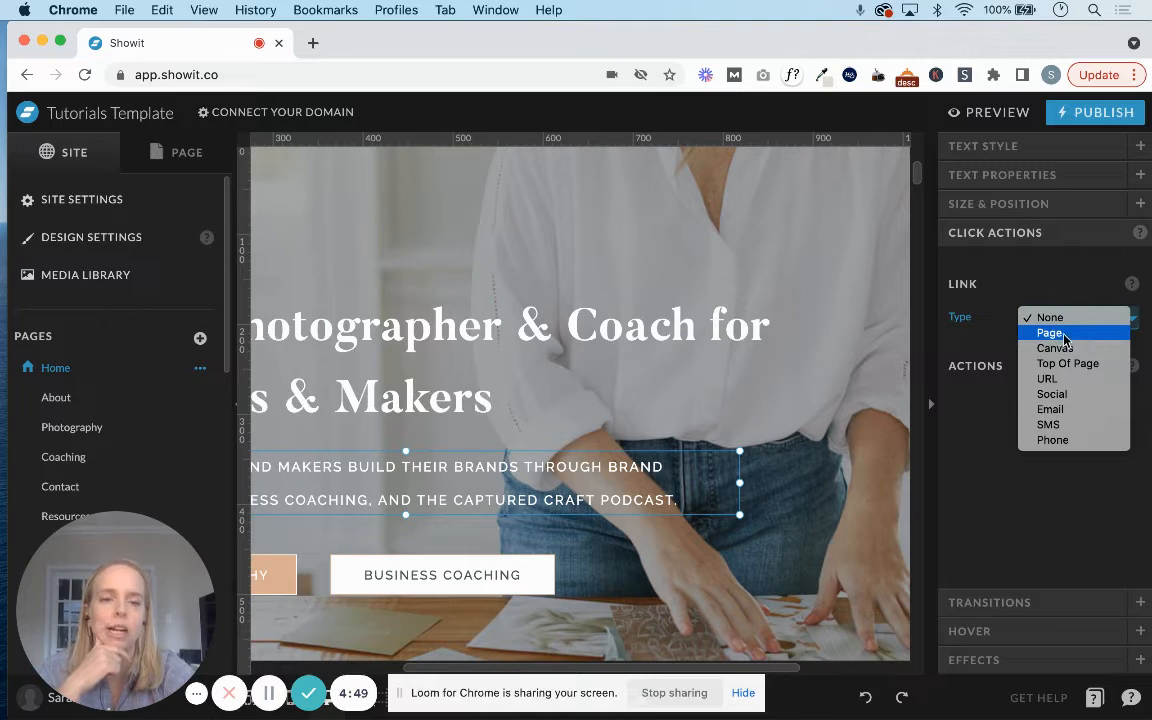
click(1071, 336)
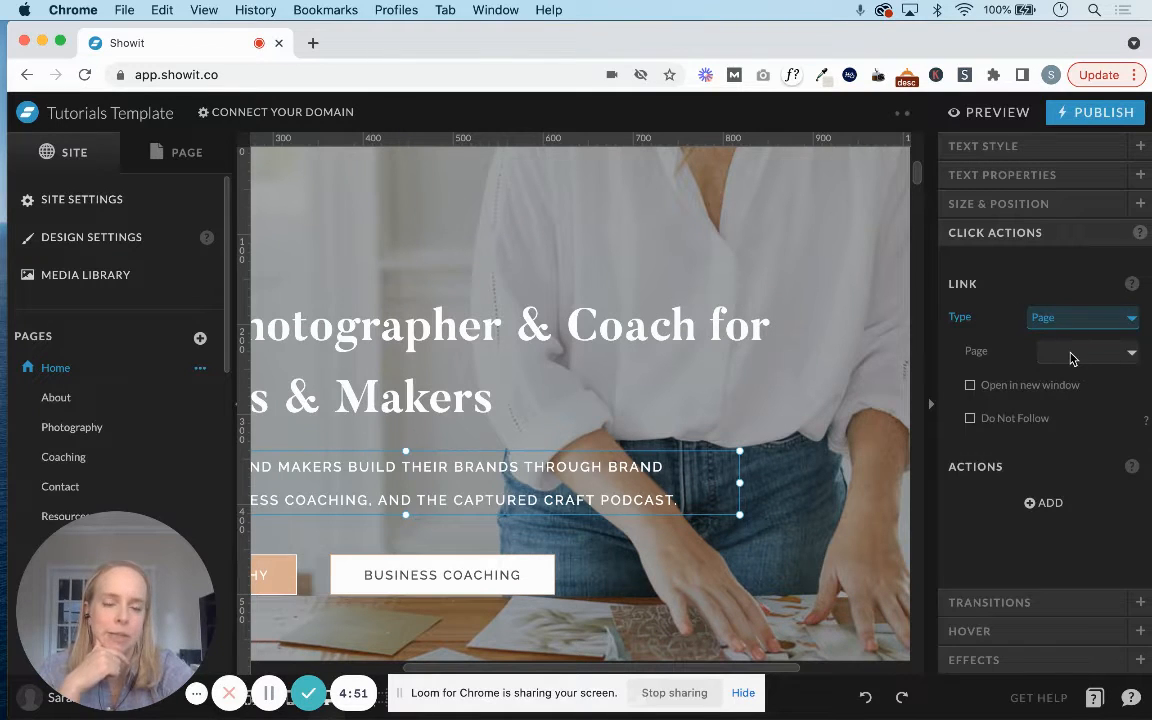
click(1071, 352)
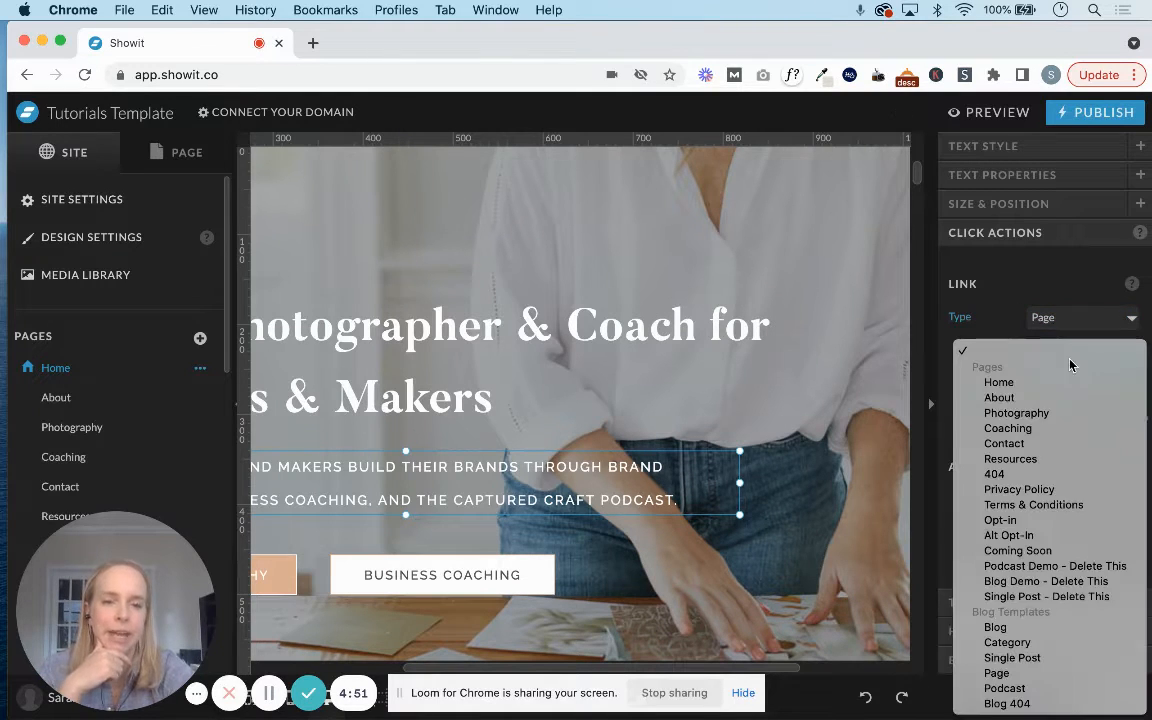
click(1012, 397)
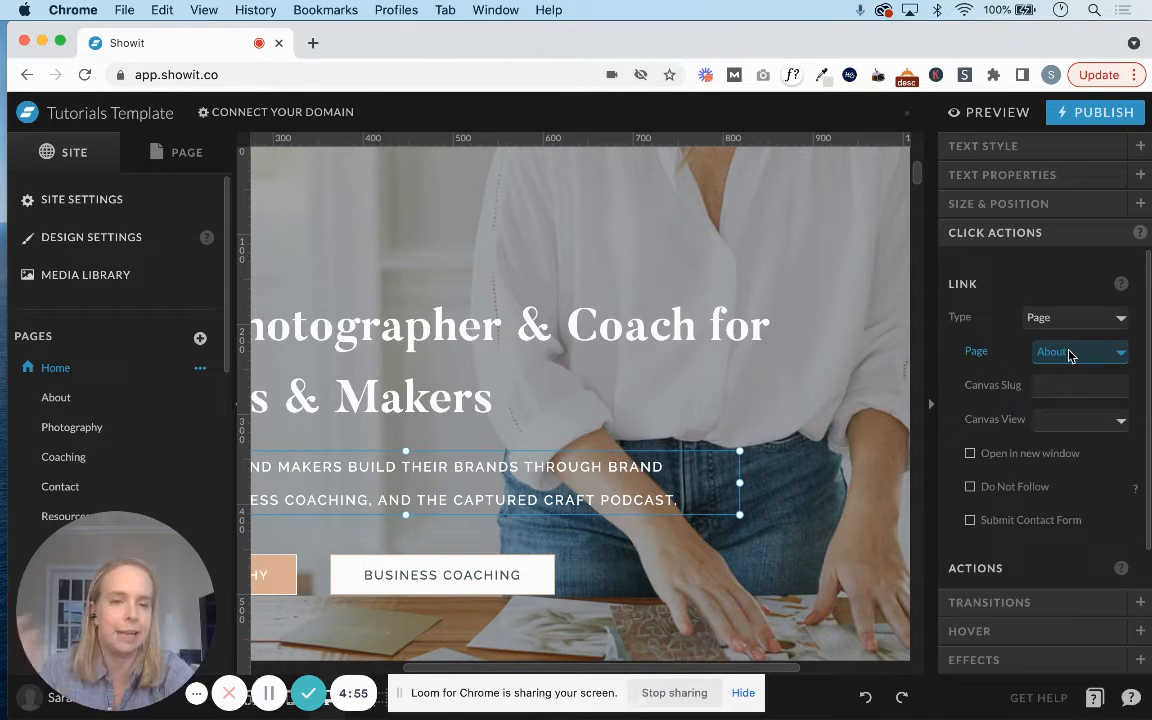
Change the subheading's link type to Canvas and look through the available target canvases.
click(1058, 320)
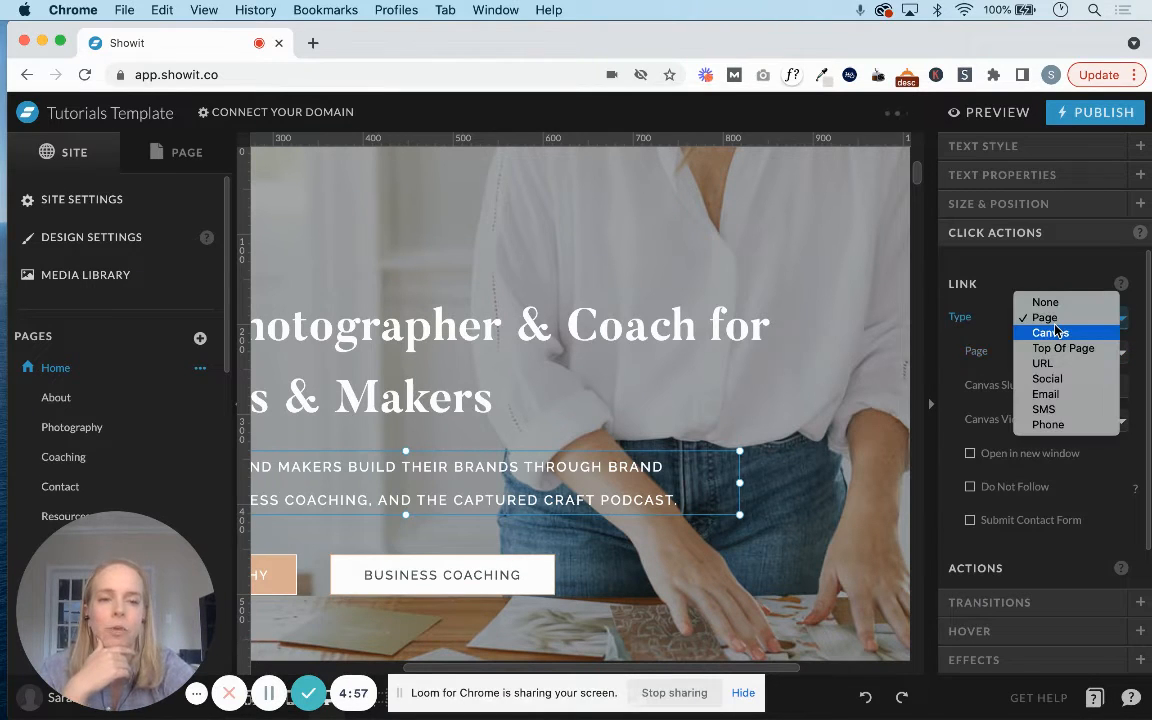
click(1057, 340)
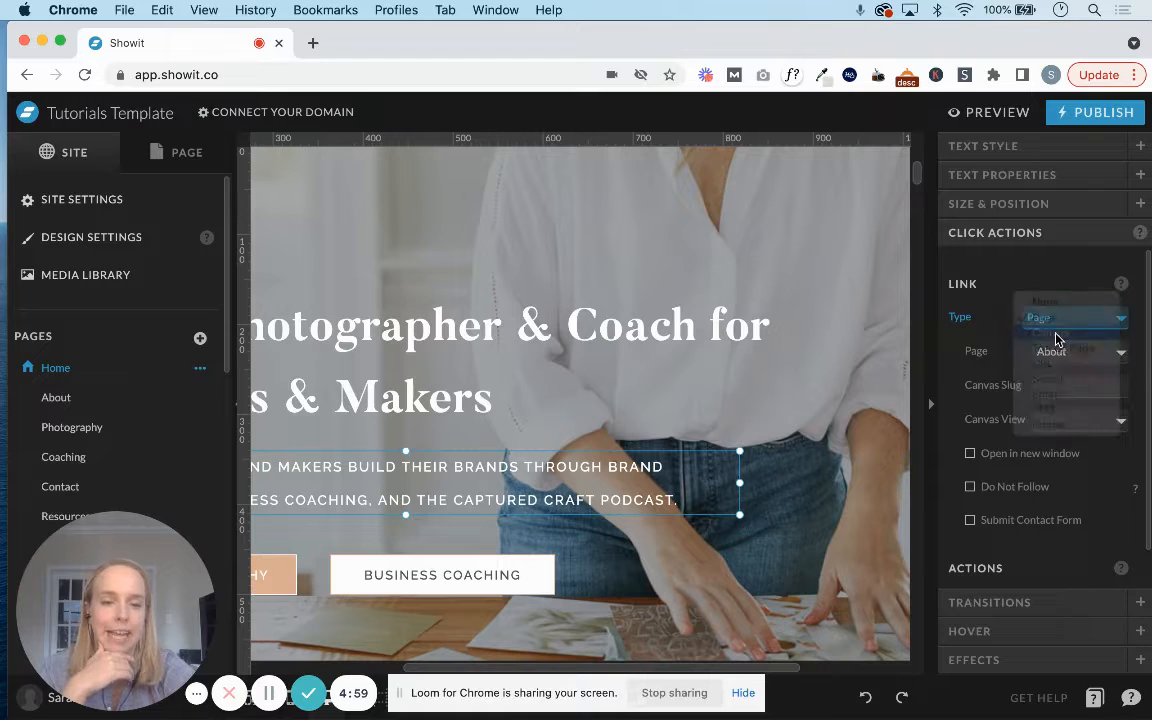
click(1054, 350)
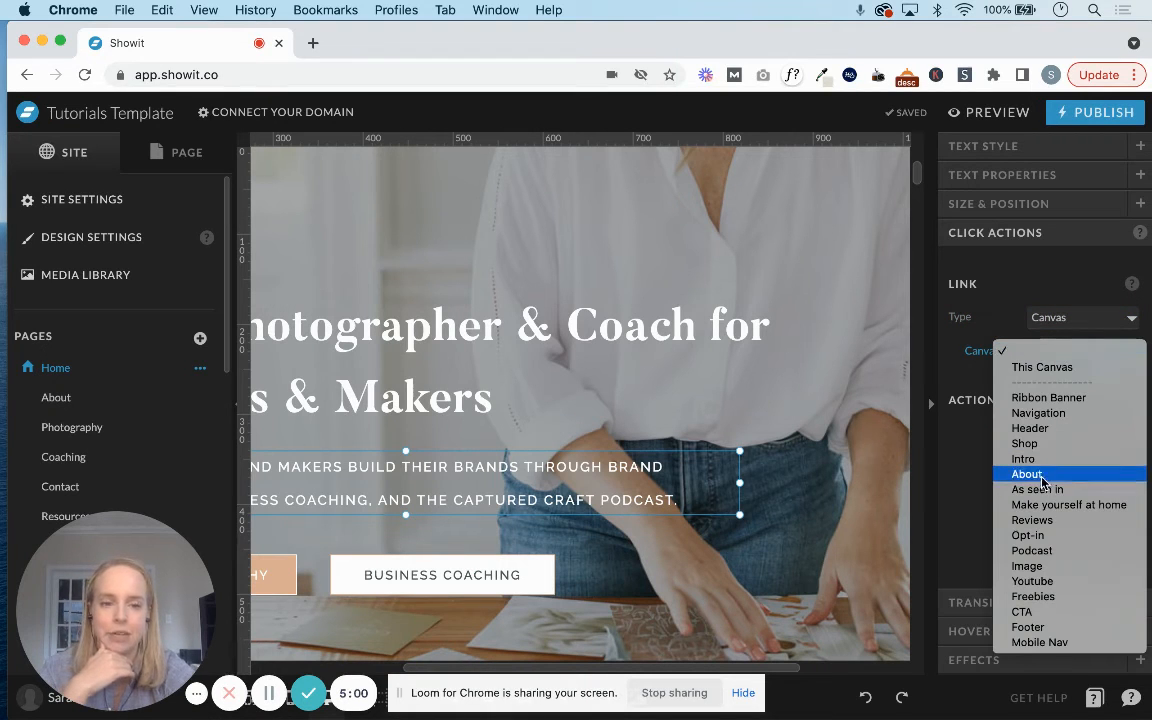
click(1054, 333)
Set the subheading's link type to URL.
click(1053, 331)
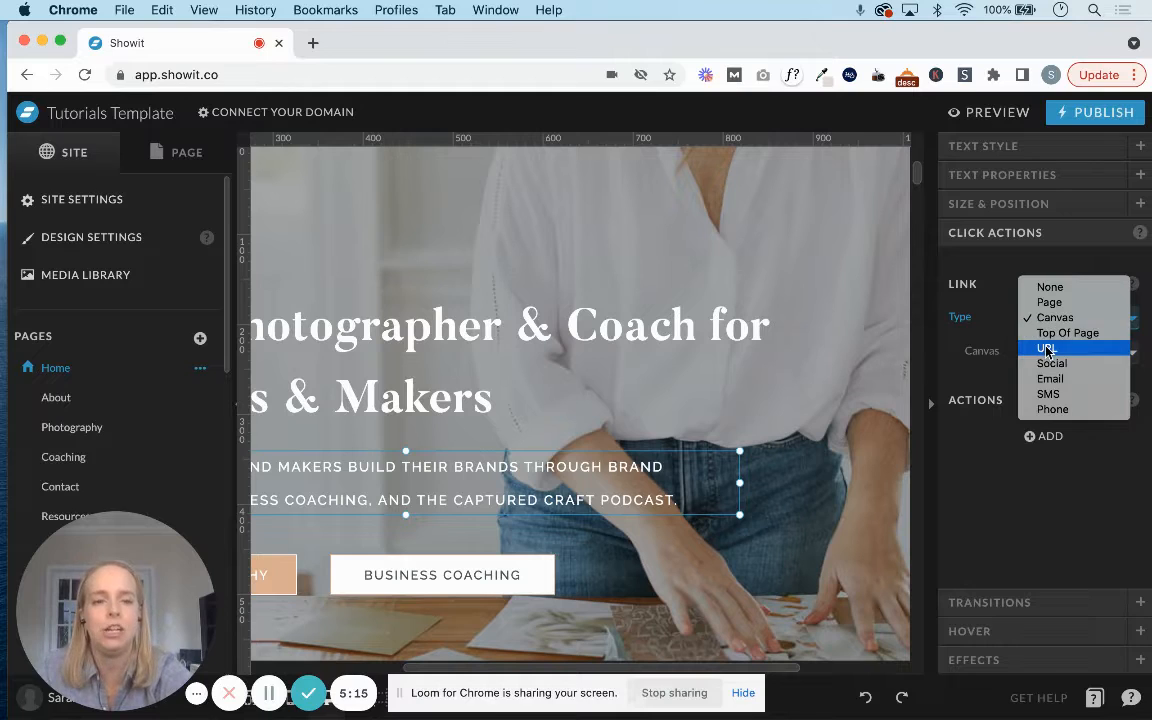
click(1047, 348)
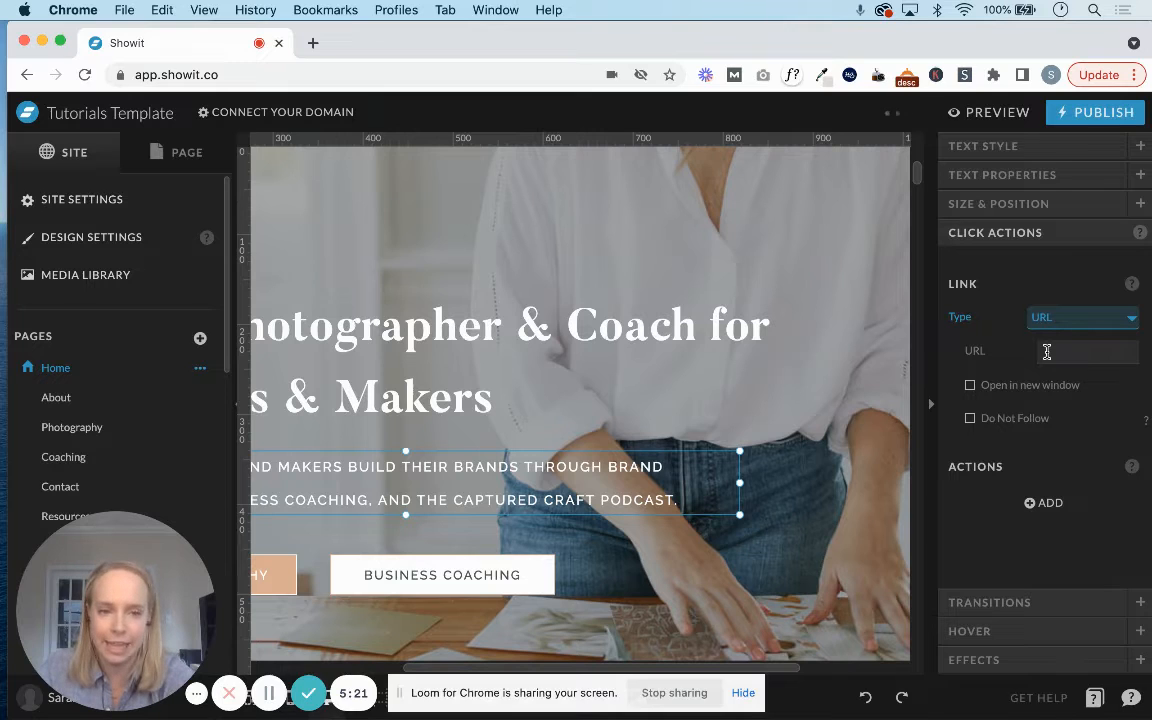
Review the URL link options for the subheading and set its link type to None.
click(1047, 351)
click(996, 330)
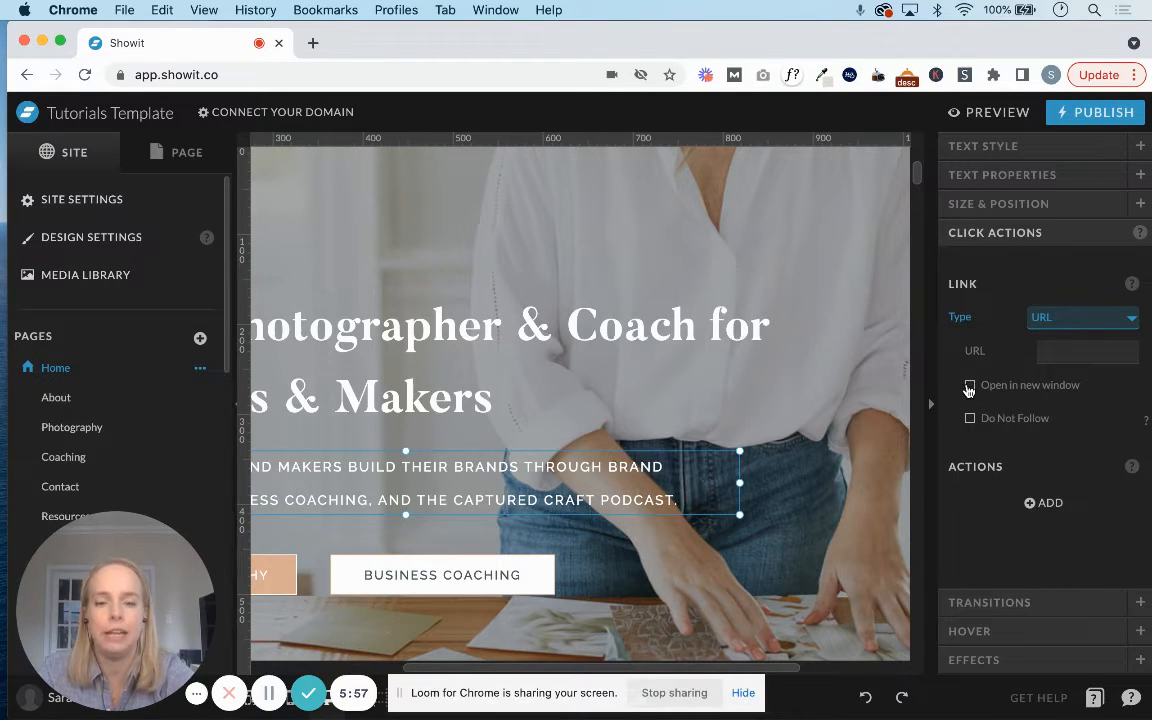
click(1068, 318)
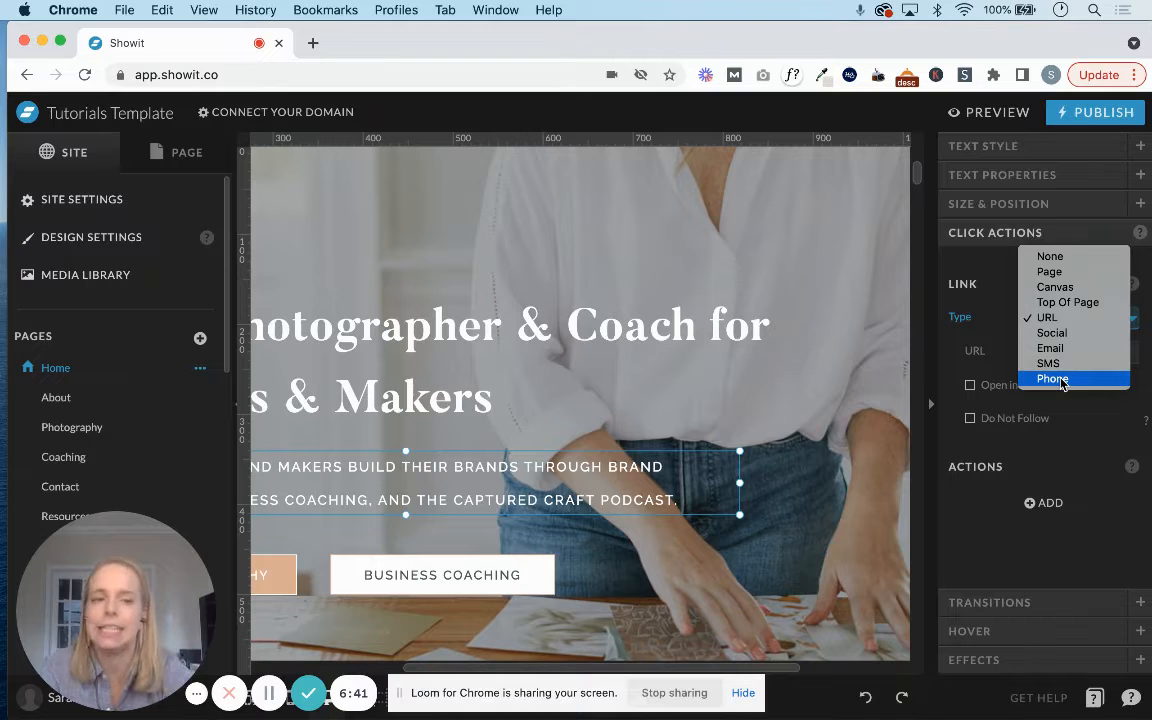
click(966, 323)
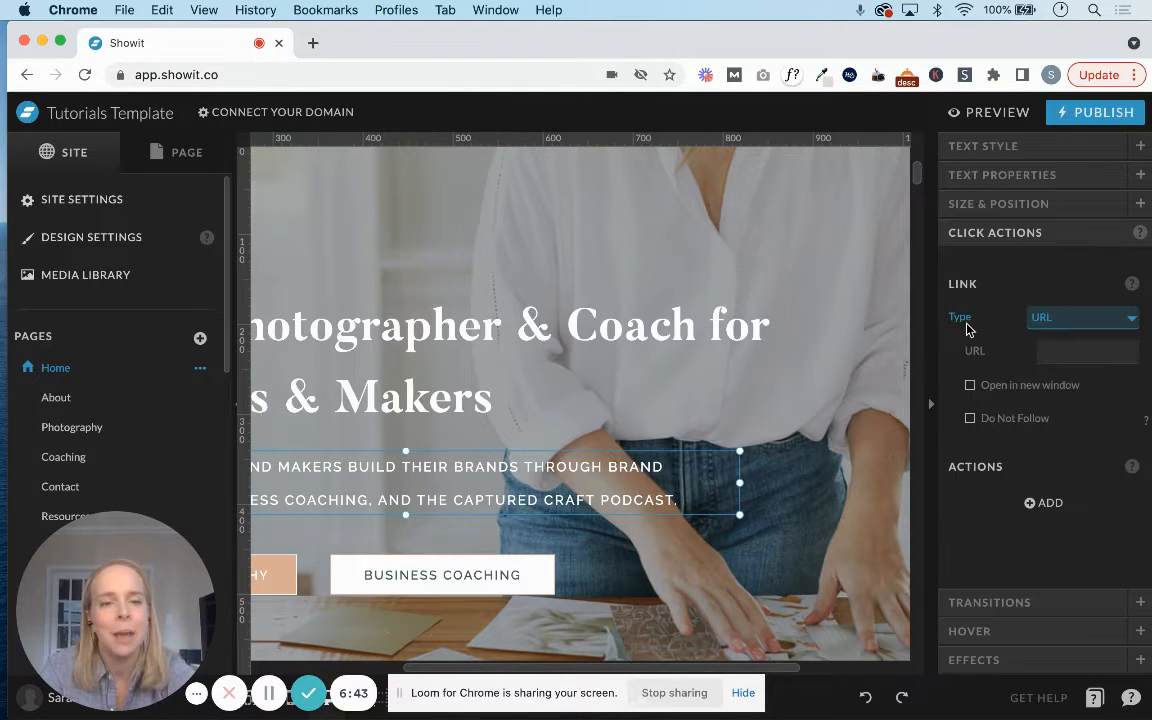
click(1037, 321)
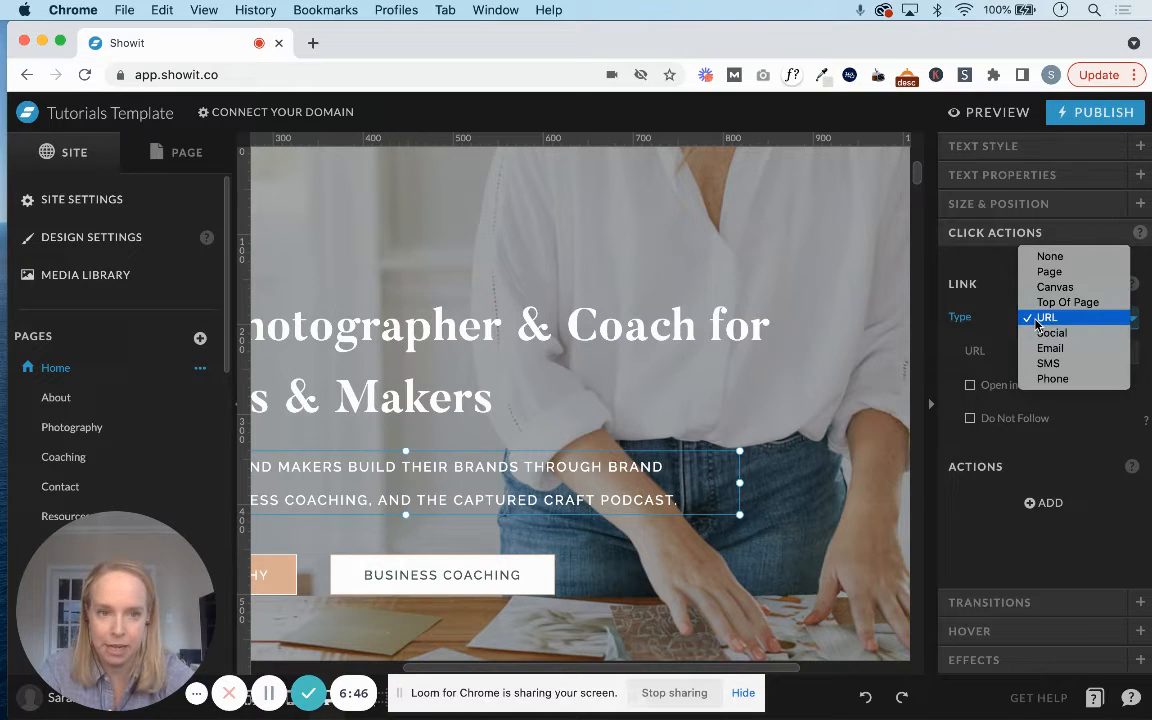
click(1047, 259)
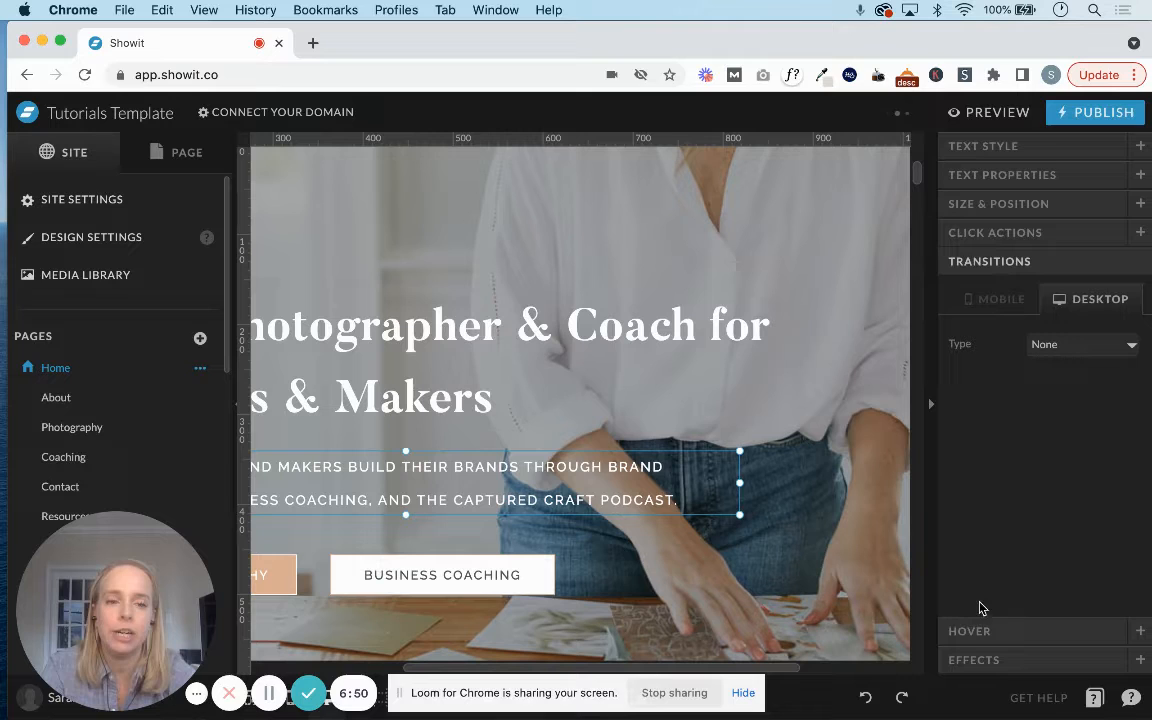
Look through the desktop transition types available for the subheading without applying one.
click(1082, 350)
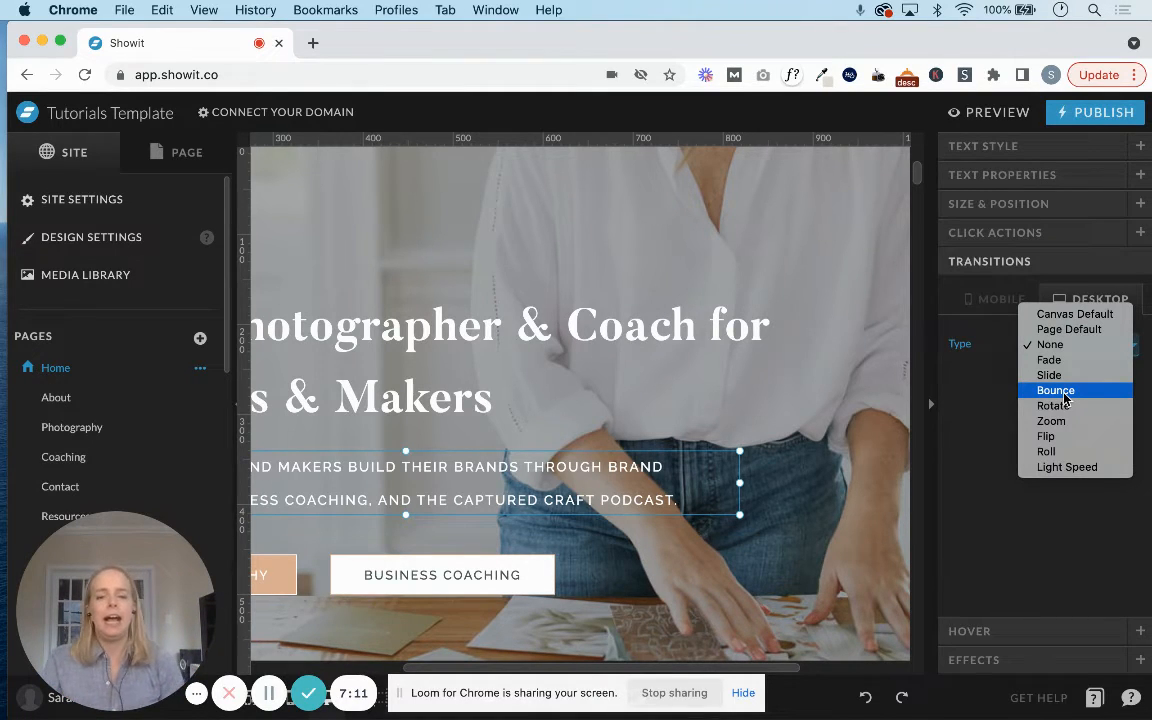
click(790, 461)
scroll(792, 463, down, 5)
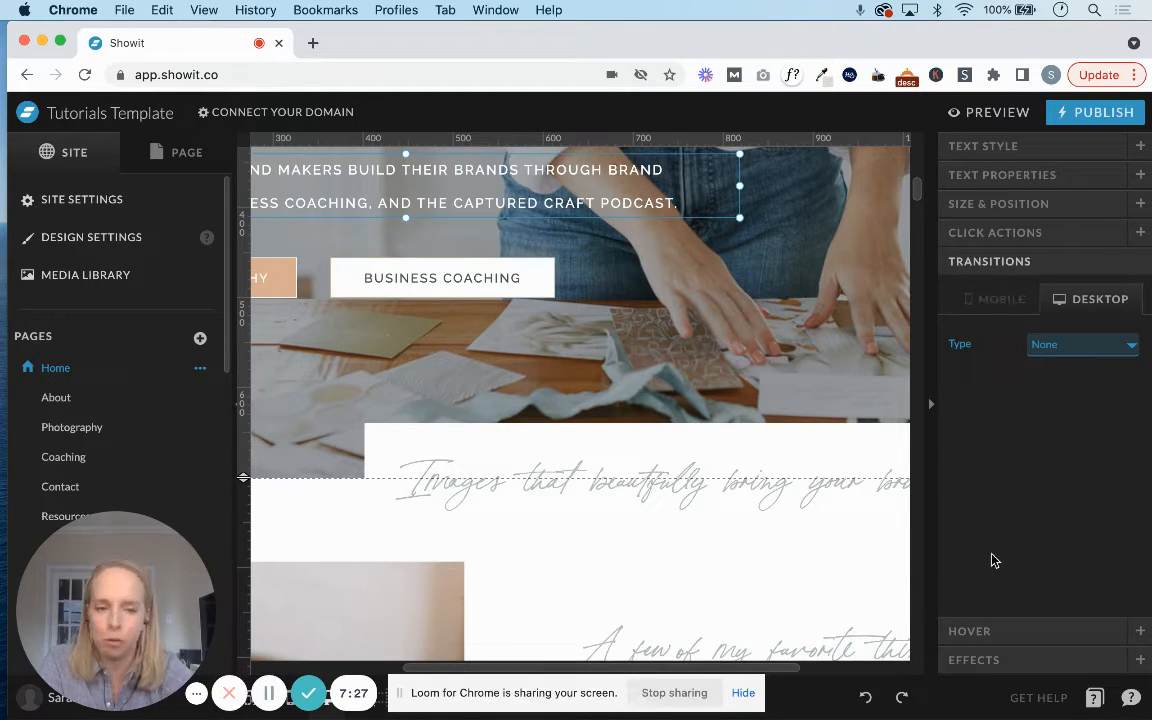
Set the subheading's hover type to Custom to review its options, and reset it to None.
click(975, 645)
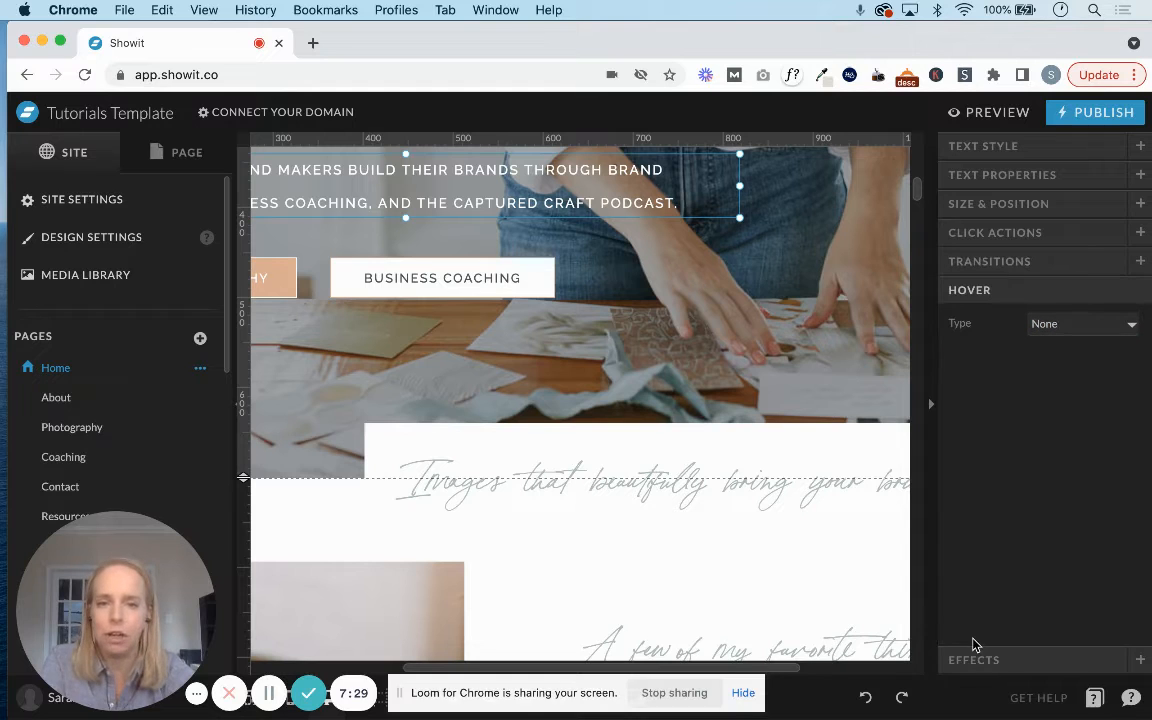
click(1057, 326)
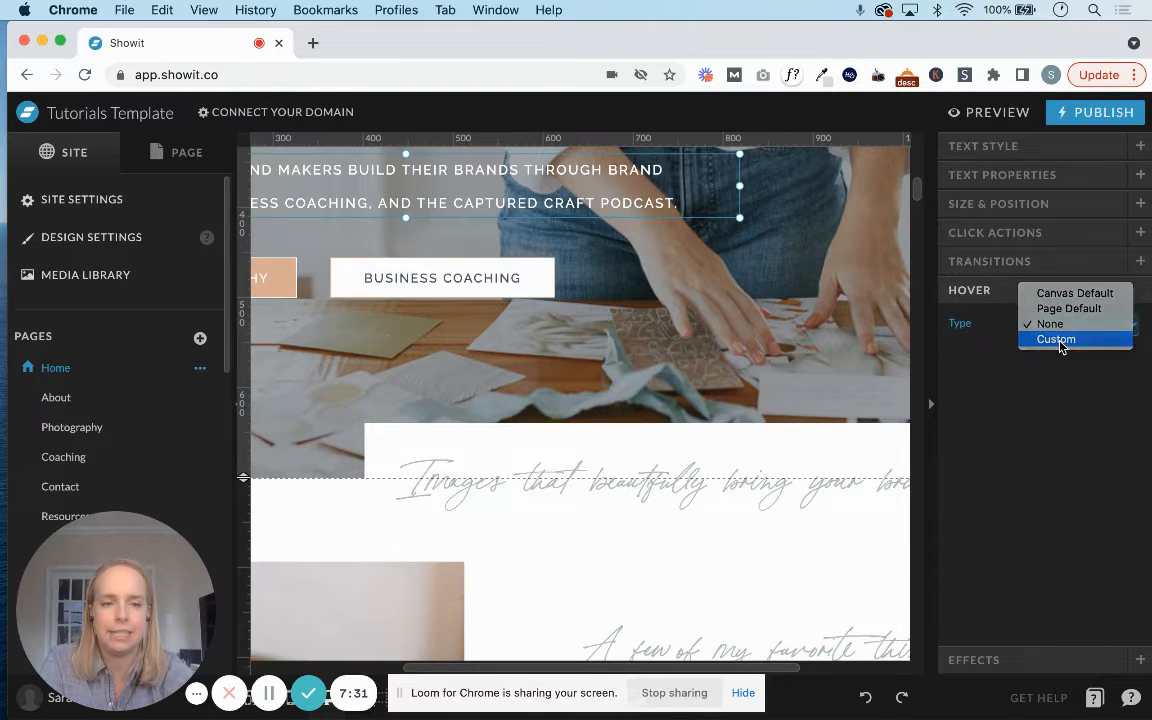
click(1057, 339)
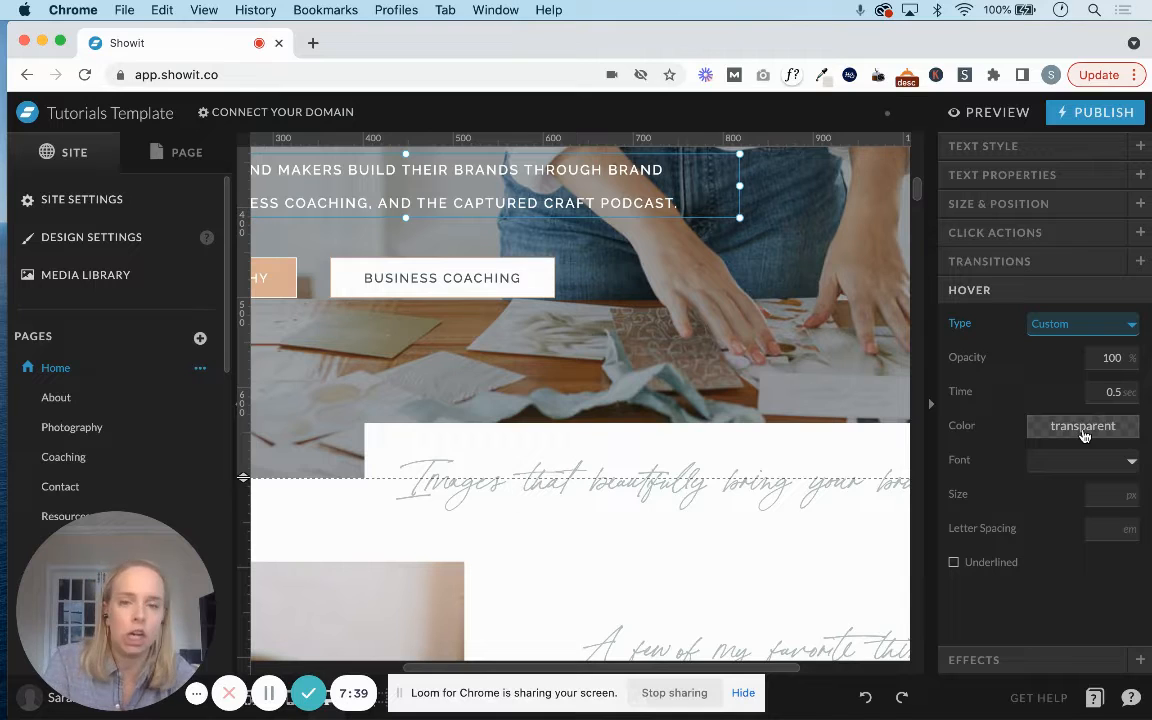
click(1073, 328)
click(1058, 308)
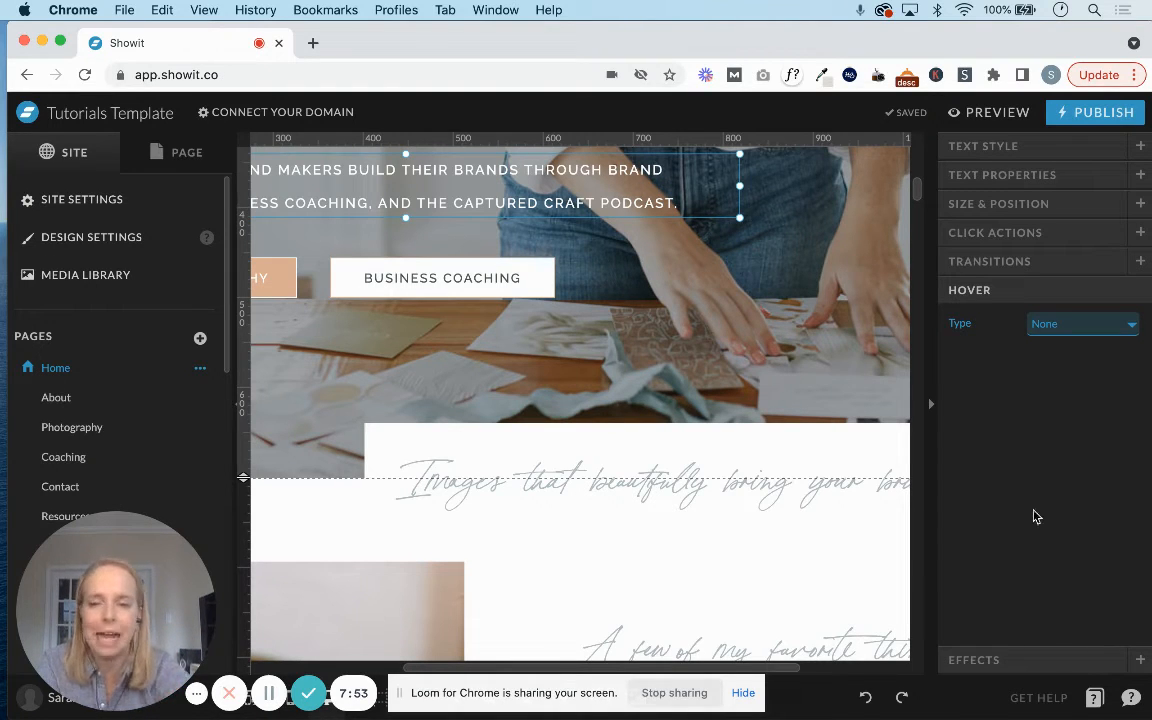
Try a desktop opacity of 50% on the subheading and restore it to 100%.
click(1028, 658)
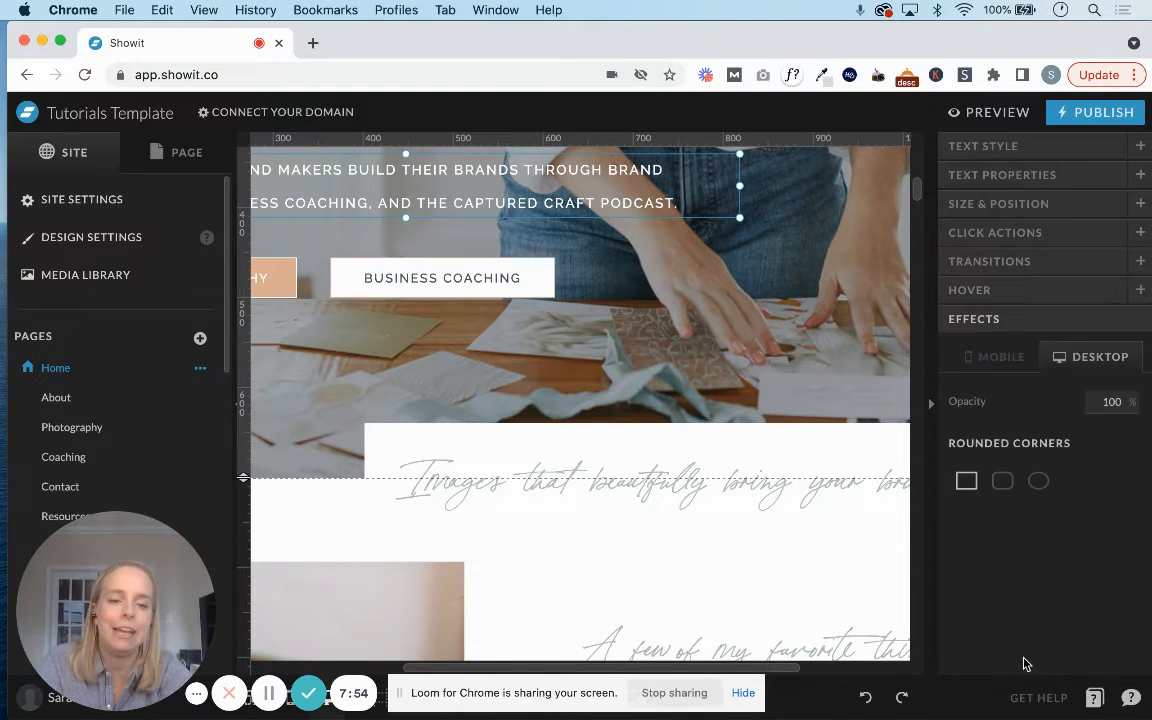
double_click(1094, 400)
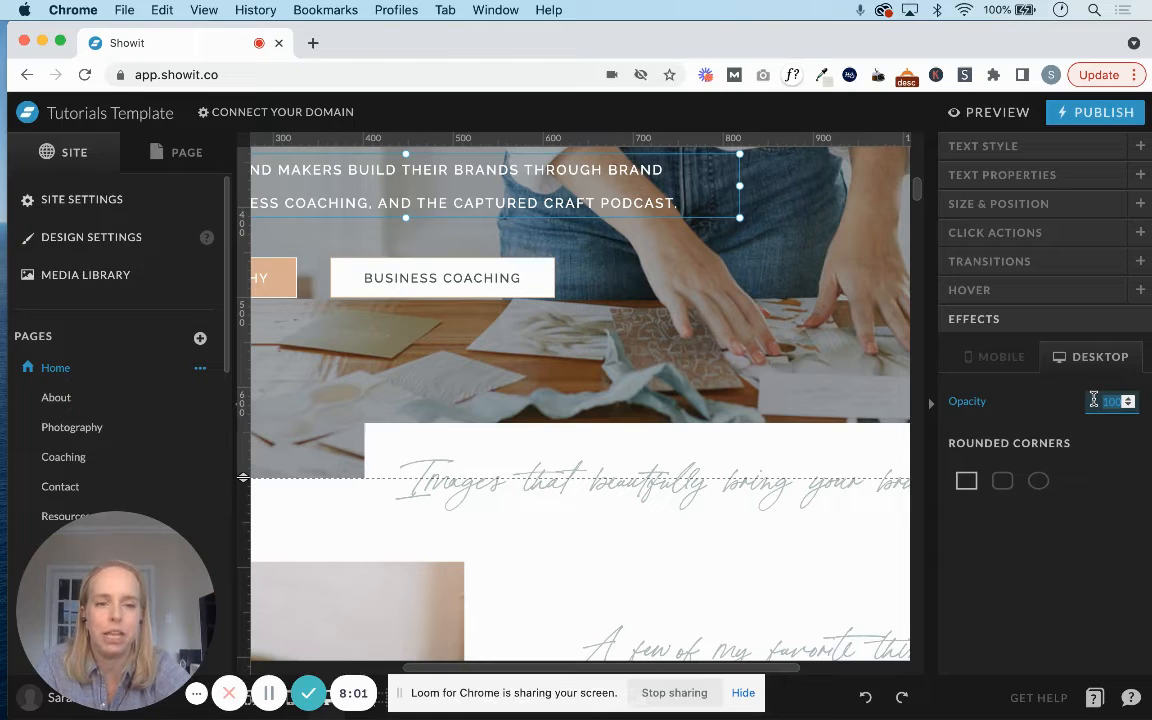
text(50)
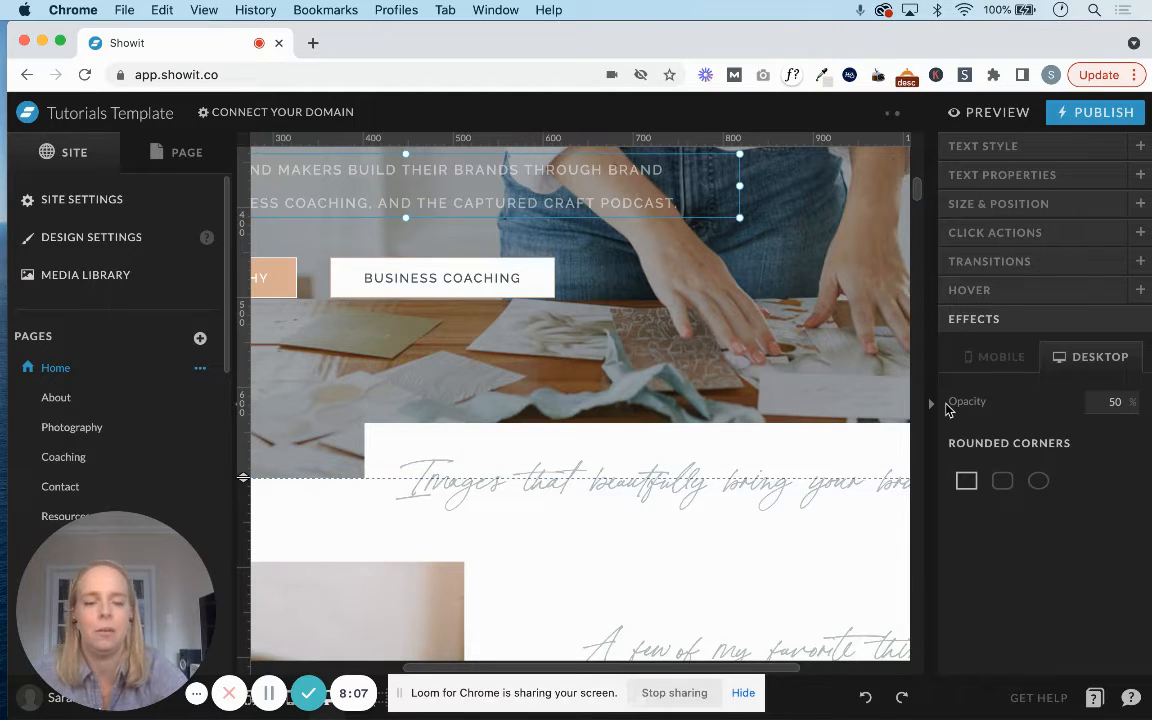
click(1111, 403)
text(100)
key(Return)
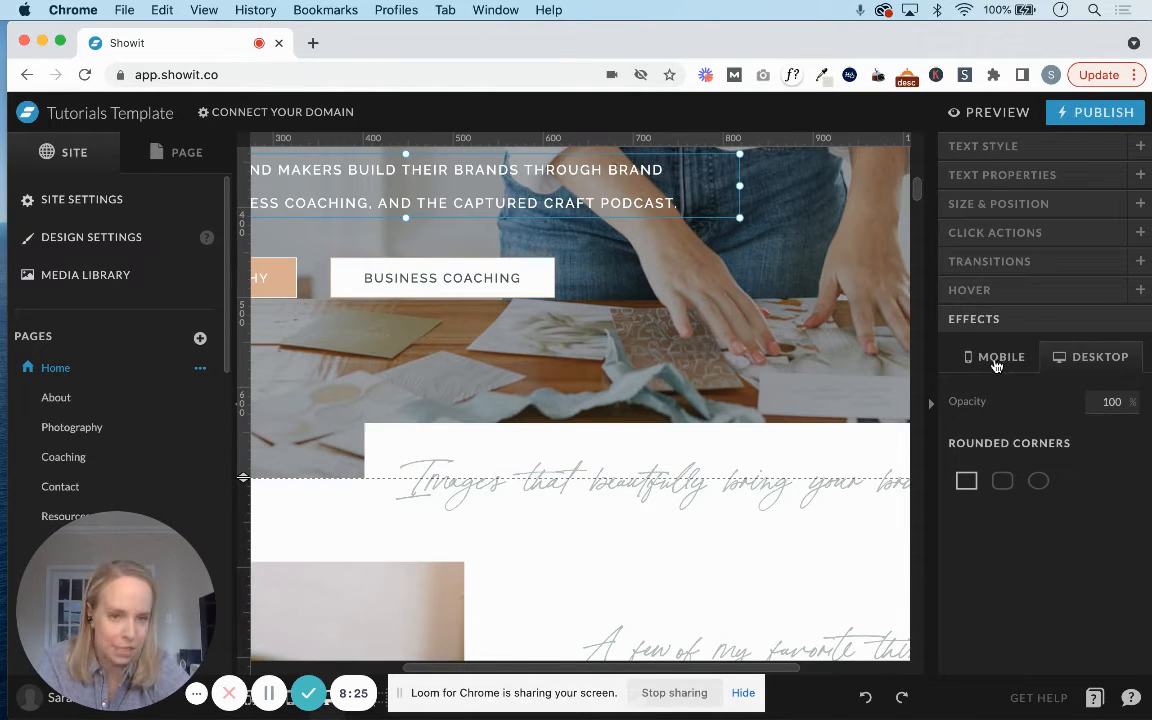
Swap the header's background image for Ball_069.jpg and undo the swap.
scroll(810, 408, up, 2)
scroll(810, 408, up, 2)
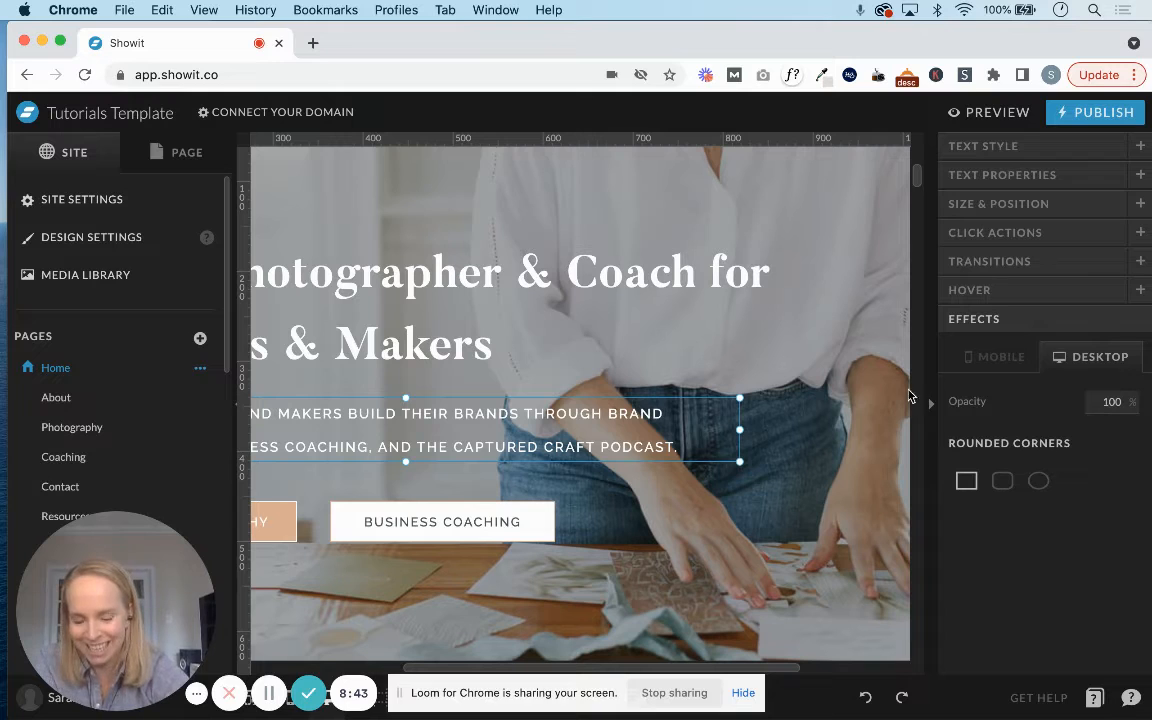
click(766, 481)
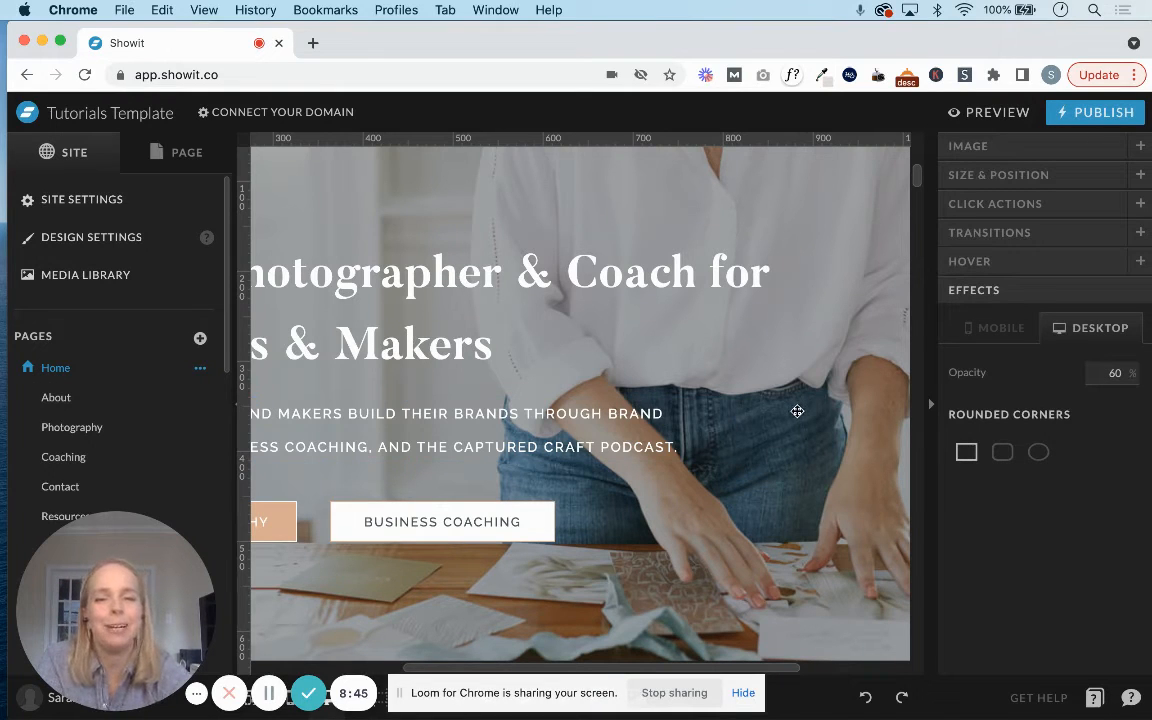
scroll(718, 336, up, 4)
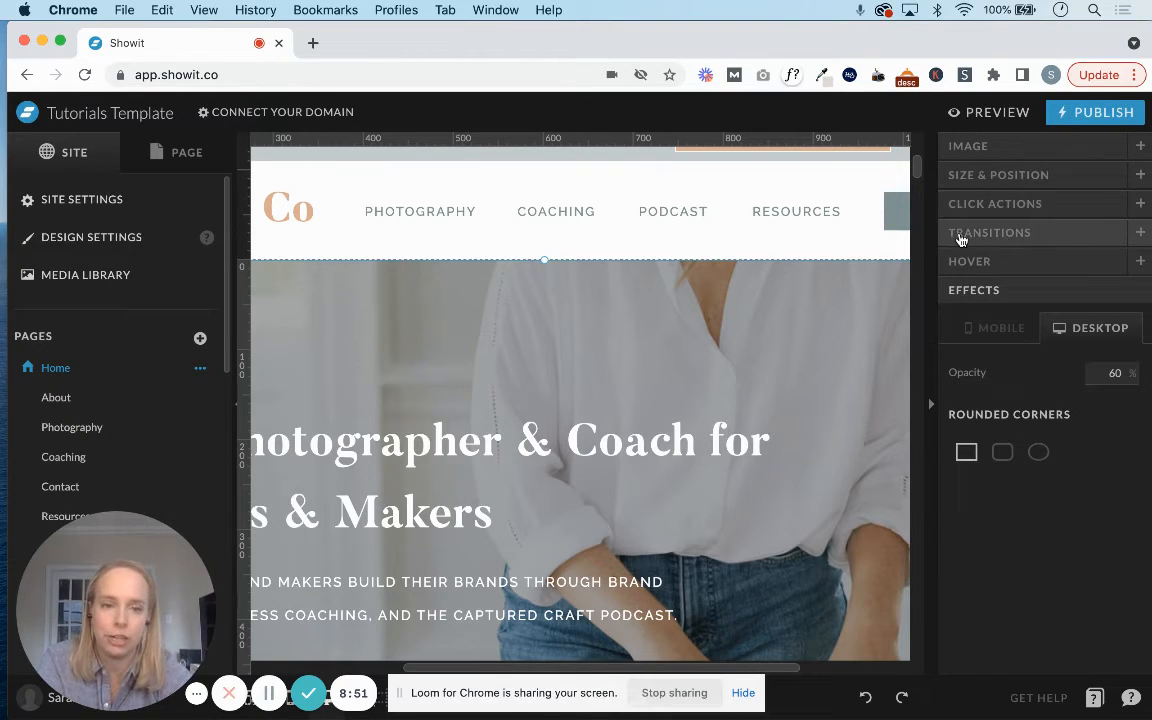
click(978, 148)
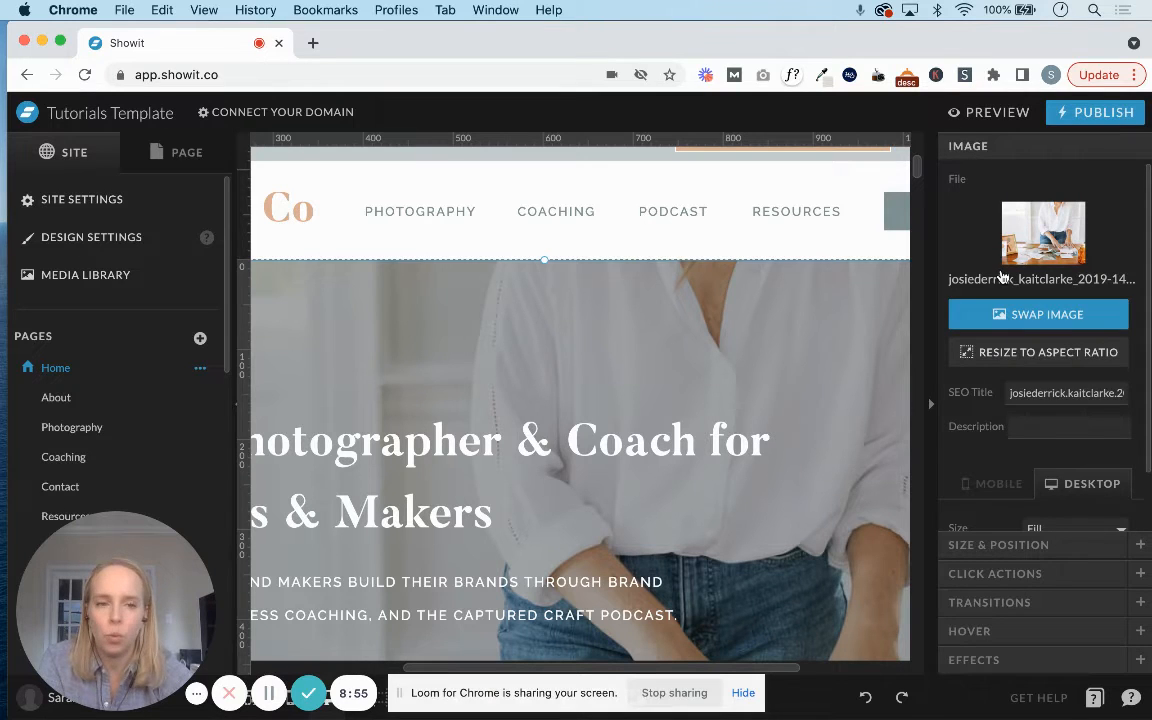
click(1055, 214)
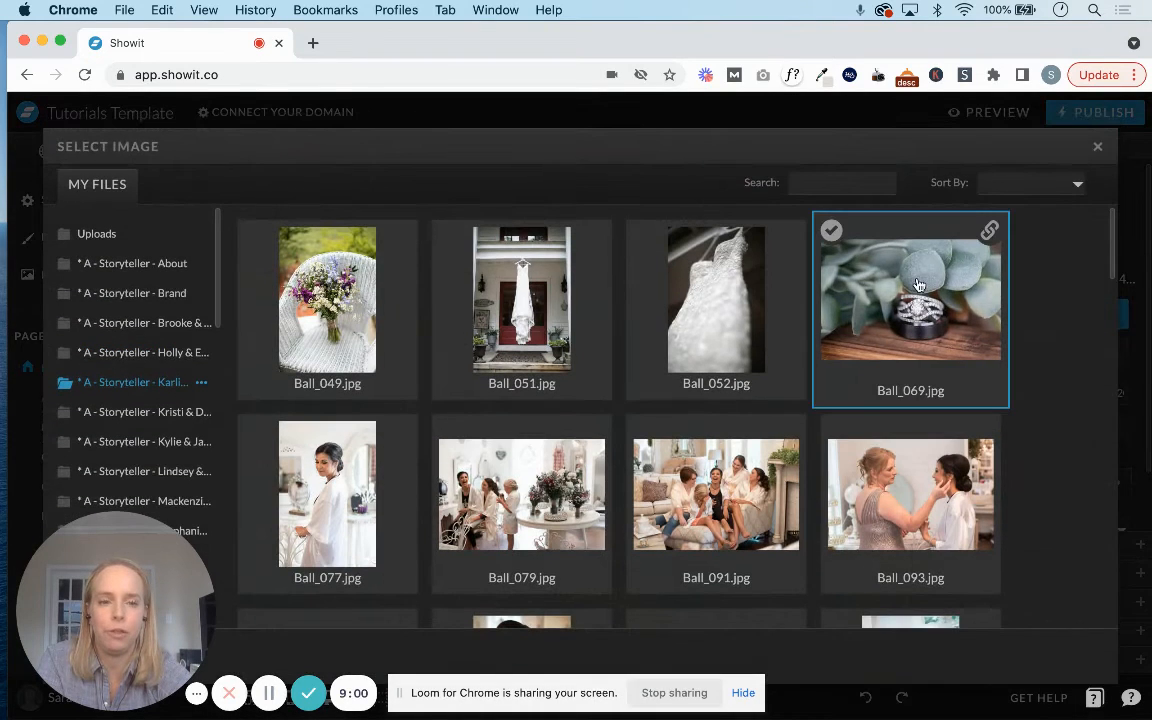
click(918, 286)
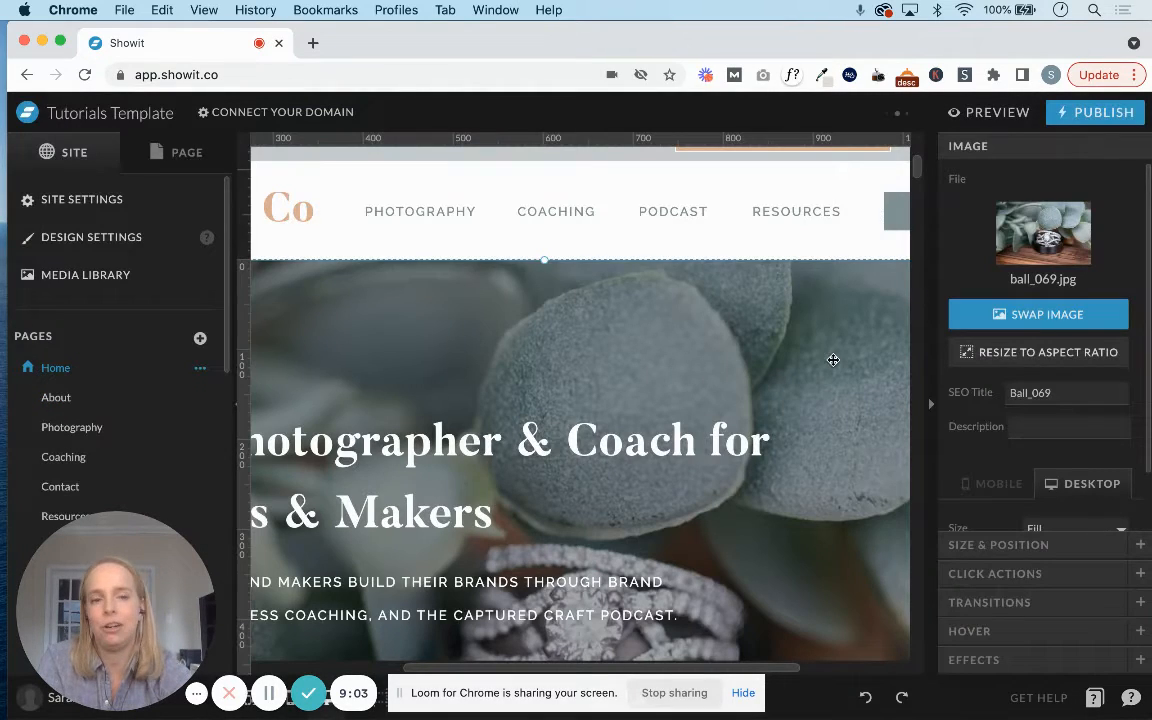
key(super+z)
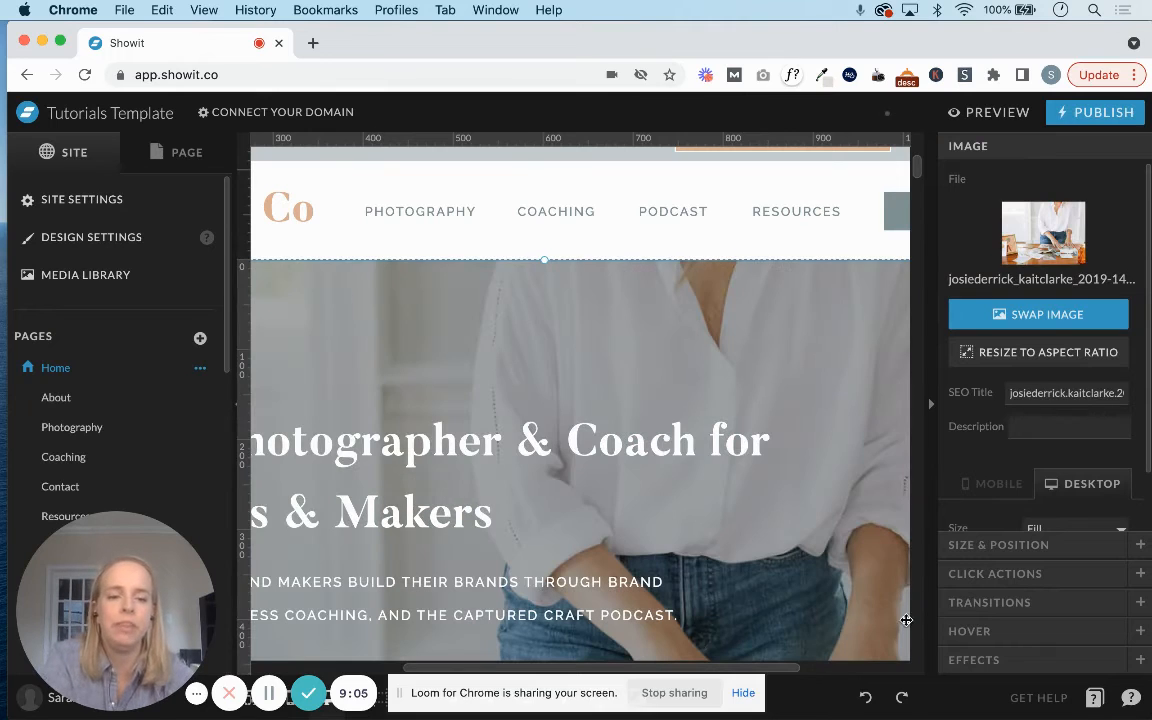
Try desktop positions of 25% and 0% for the header's background image and restore it to 50%.
scroll(1100, 452, down, 2)
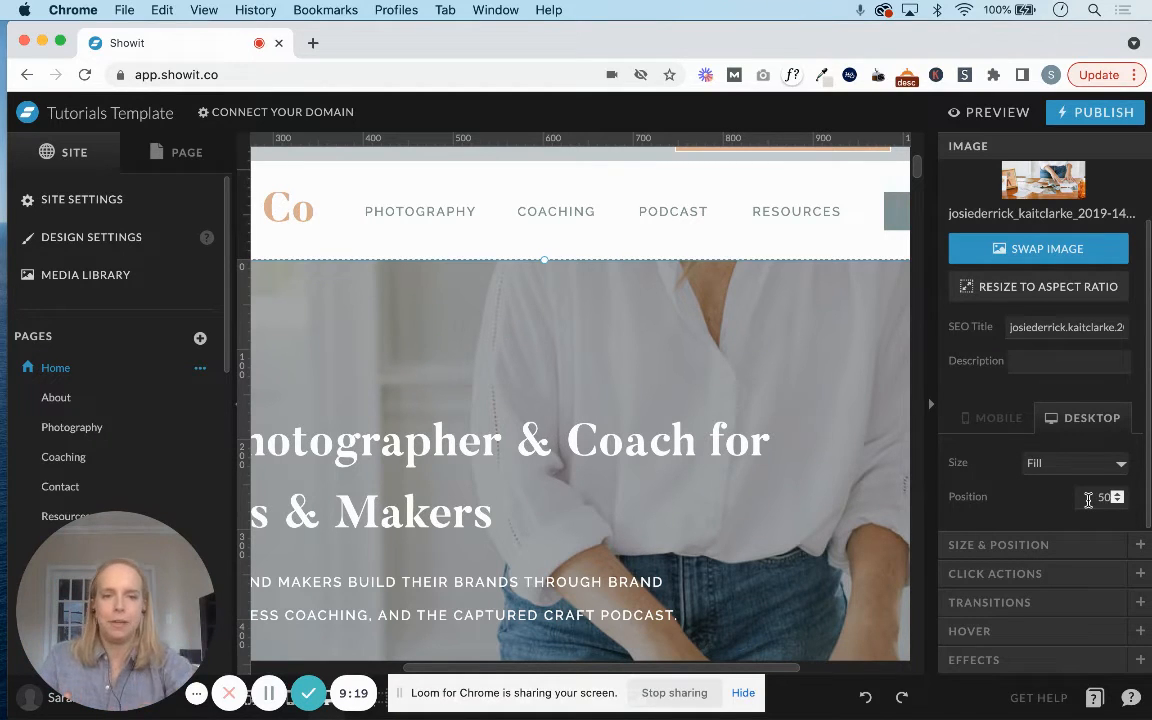
double_click(1086, 497)
text(25)
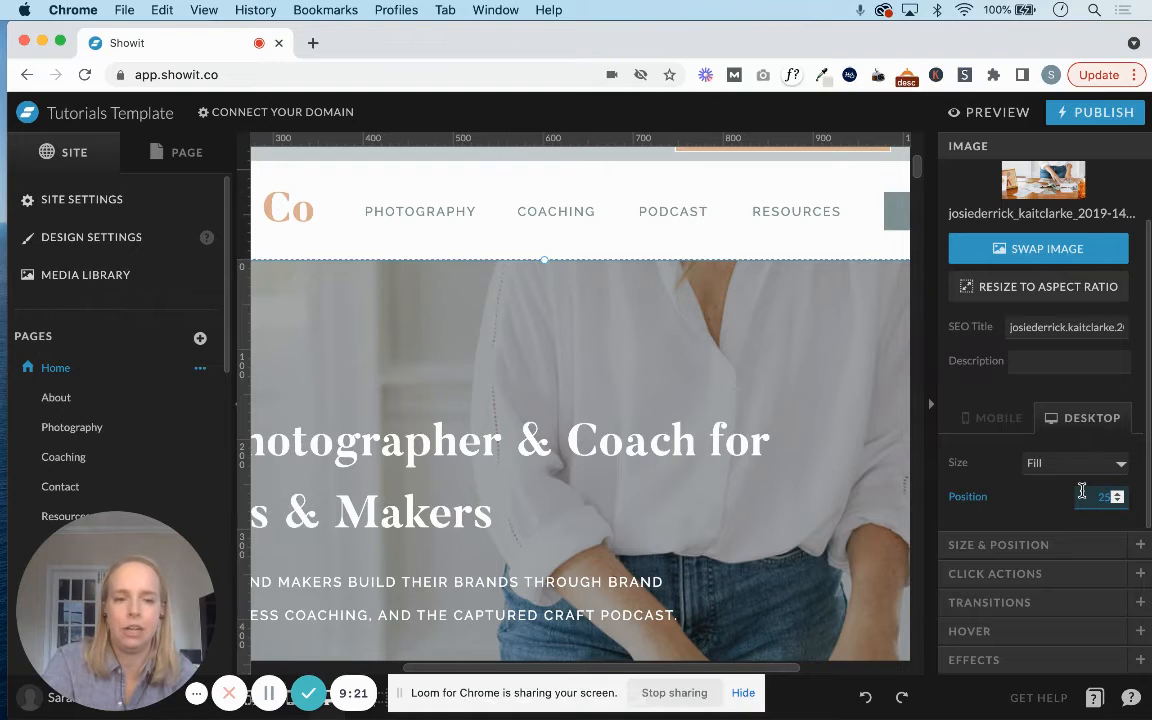
key(Return)
double_click(1082, 491)
text(0)
key(Return)
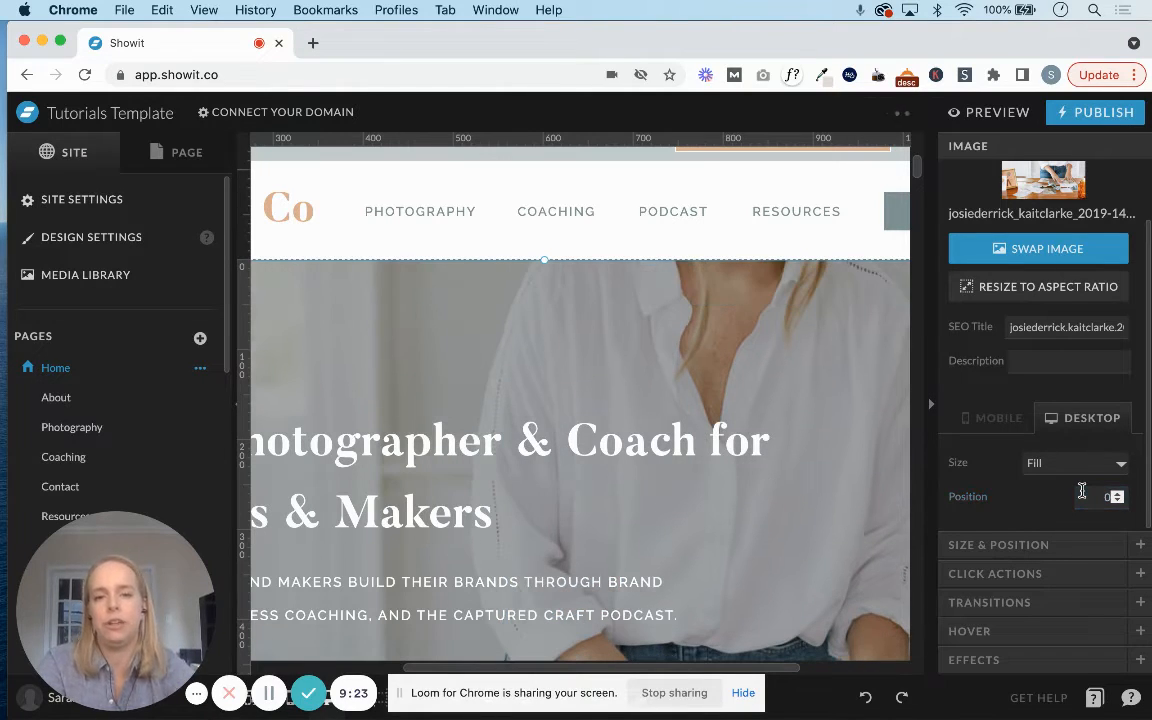
double_click(1082, 491)
text(50)
key(Return)
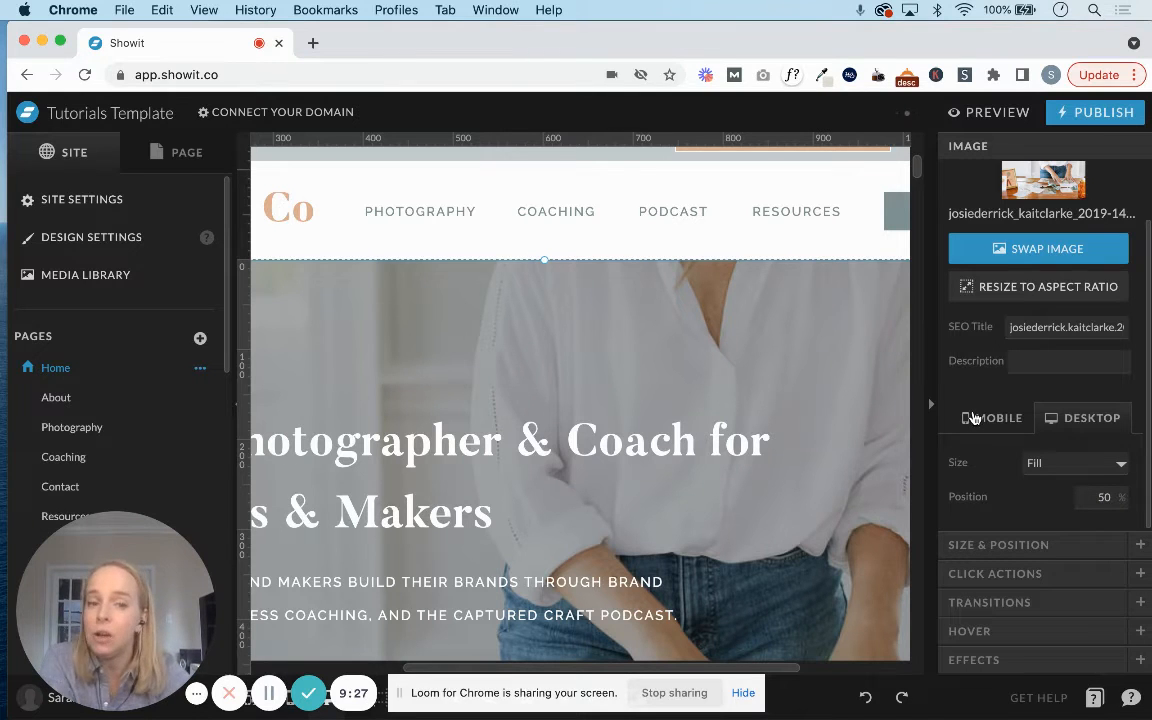
Switch the header's background image to its mobile version, try a position of 25%, and restore it to 65%.
click(973, 418)
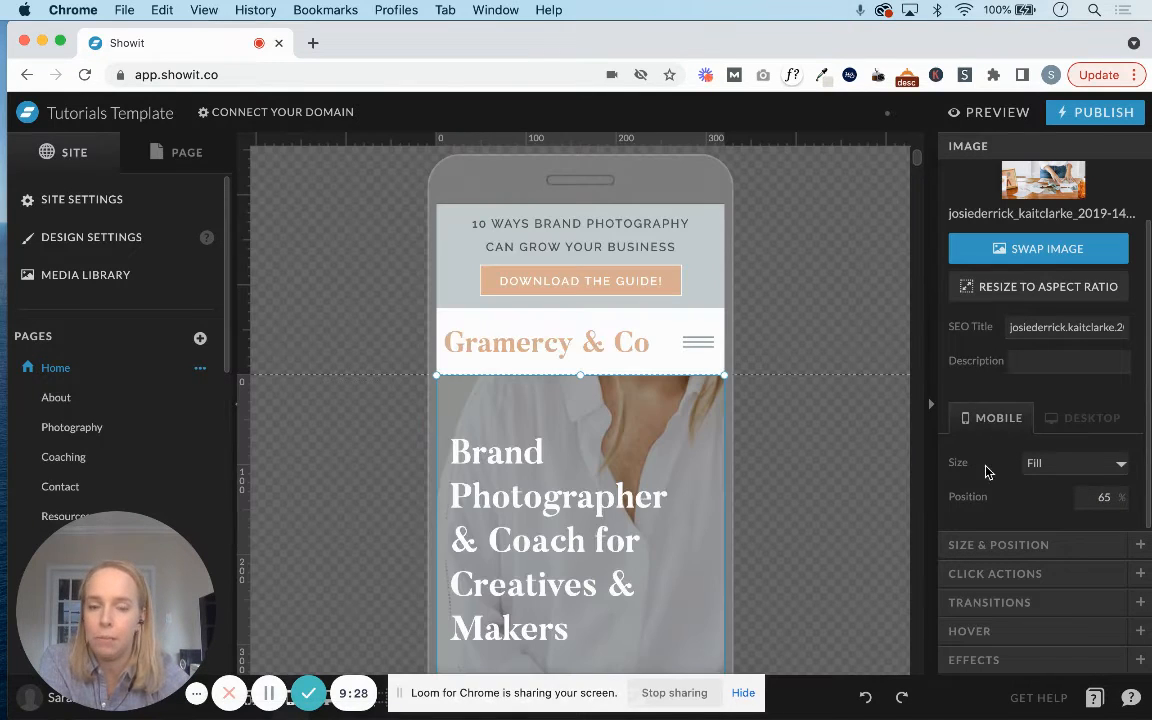
scroll(764, 524, down, 4)
scroll(764, 524, down, 3)
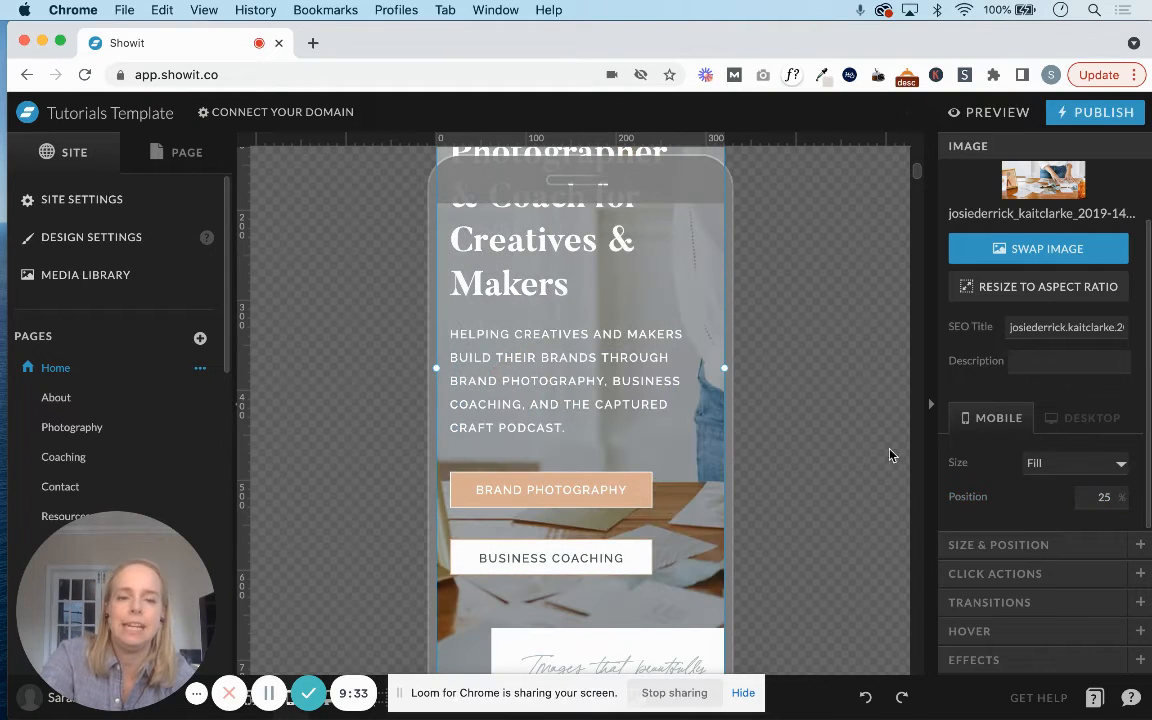
double_click(1100, 493)
text(65)
key(Return)
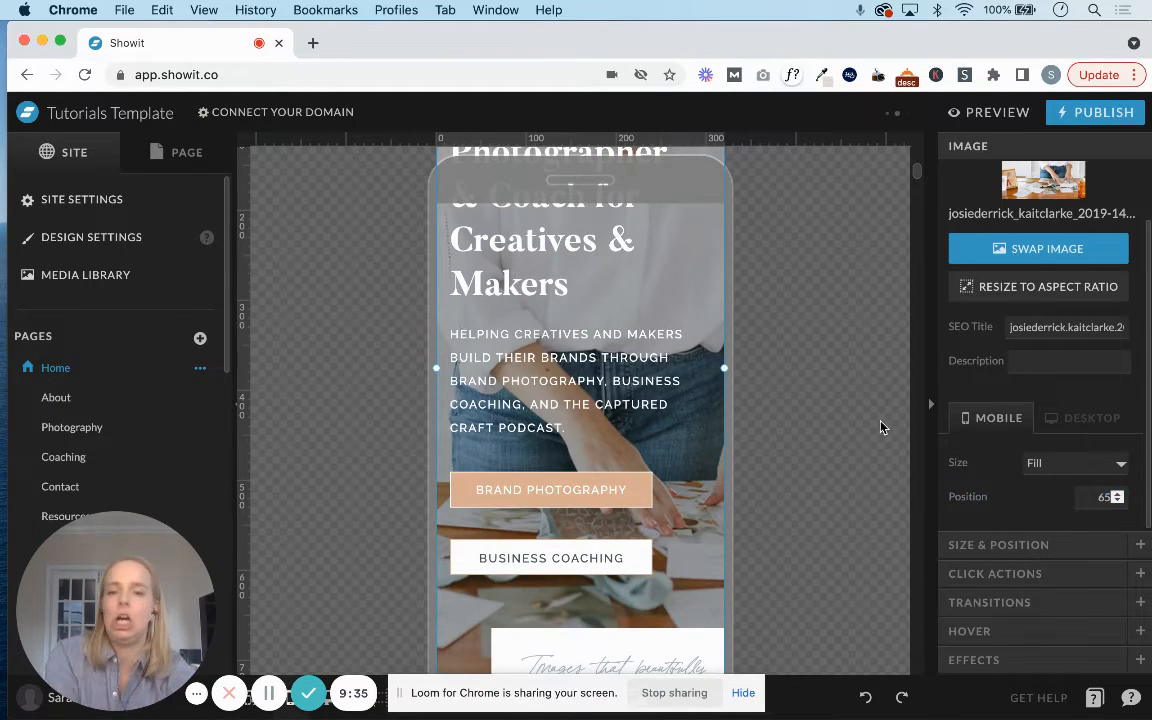
Examine the mobile header layout, the Brand Photography button's shape style settings, and the sections further down the page.
scroll(880, 424, up, 6)
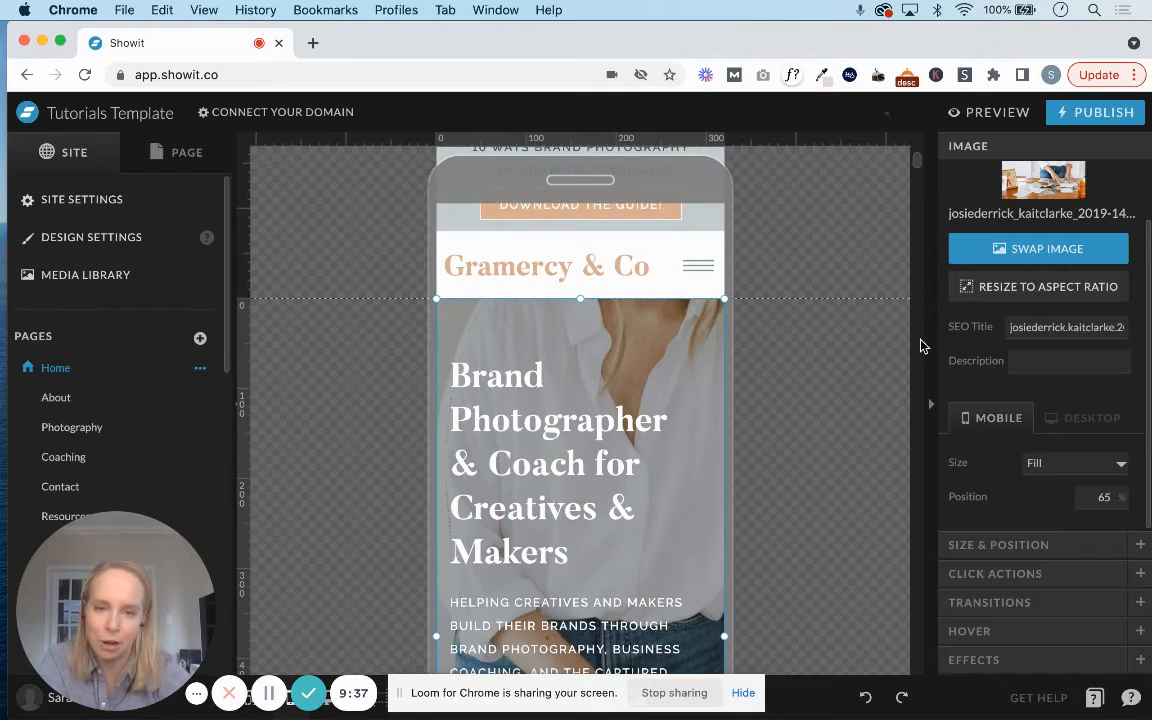
scroll(658, 378, down, 7)
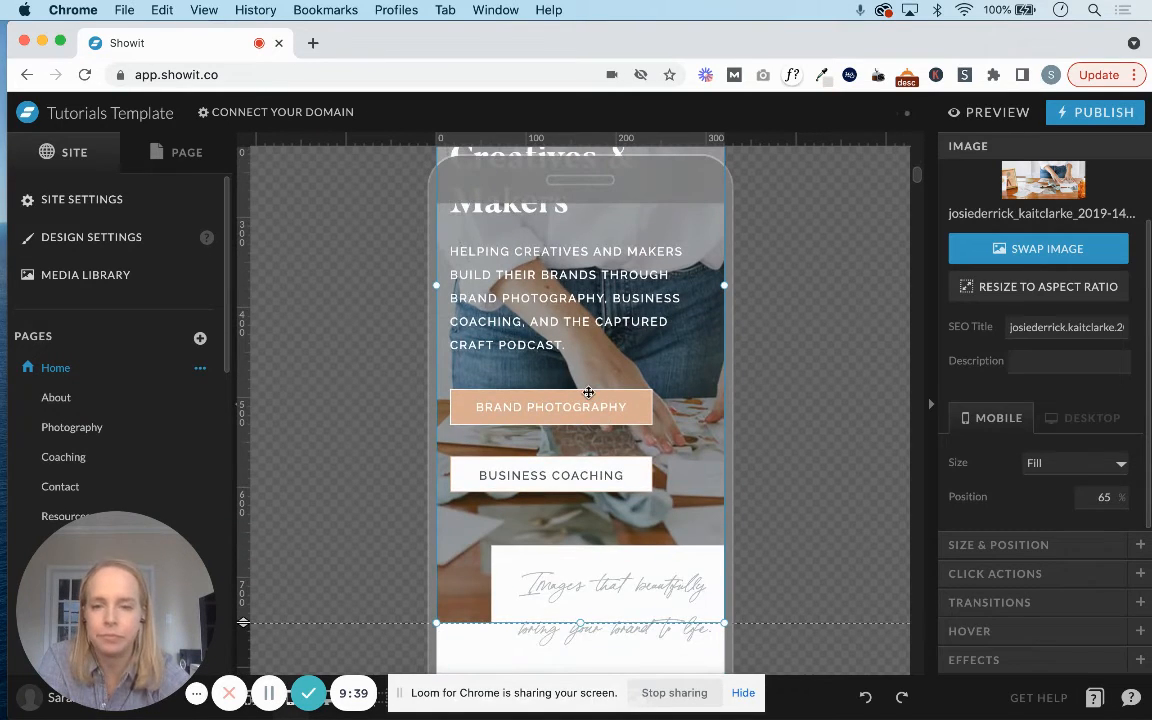
click(598, 415)
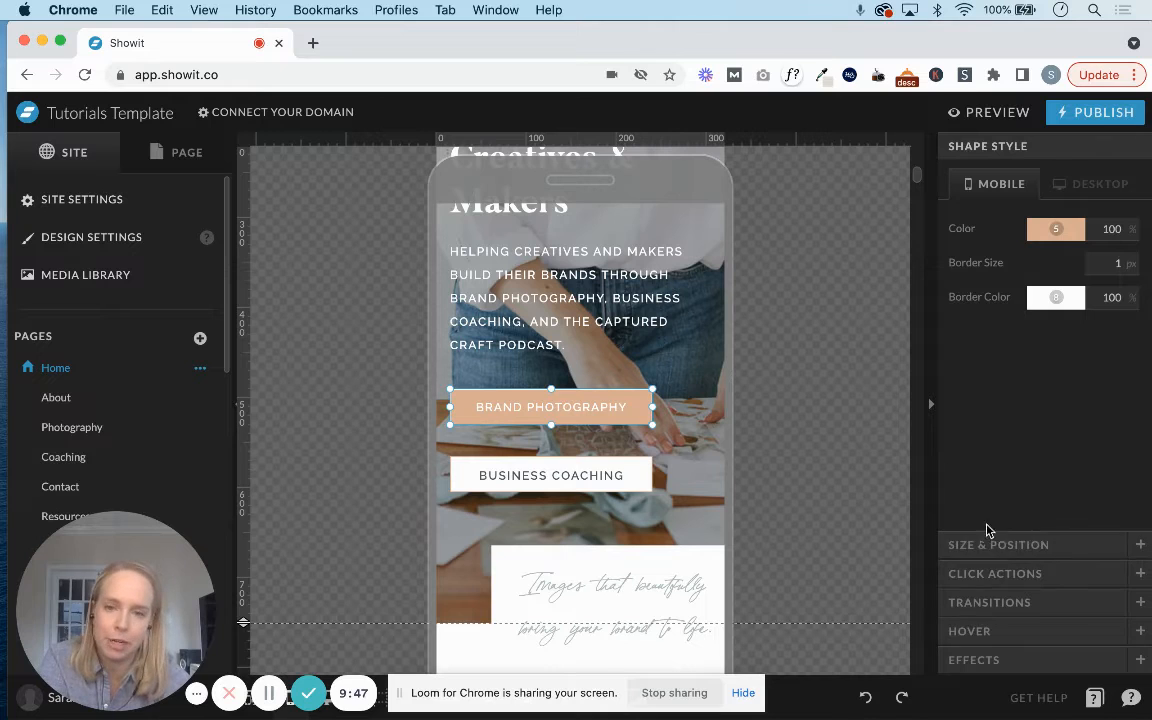
scroll(728, 494, down, 5)
scroll(728, 494, down, 12)
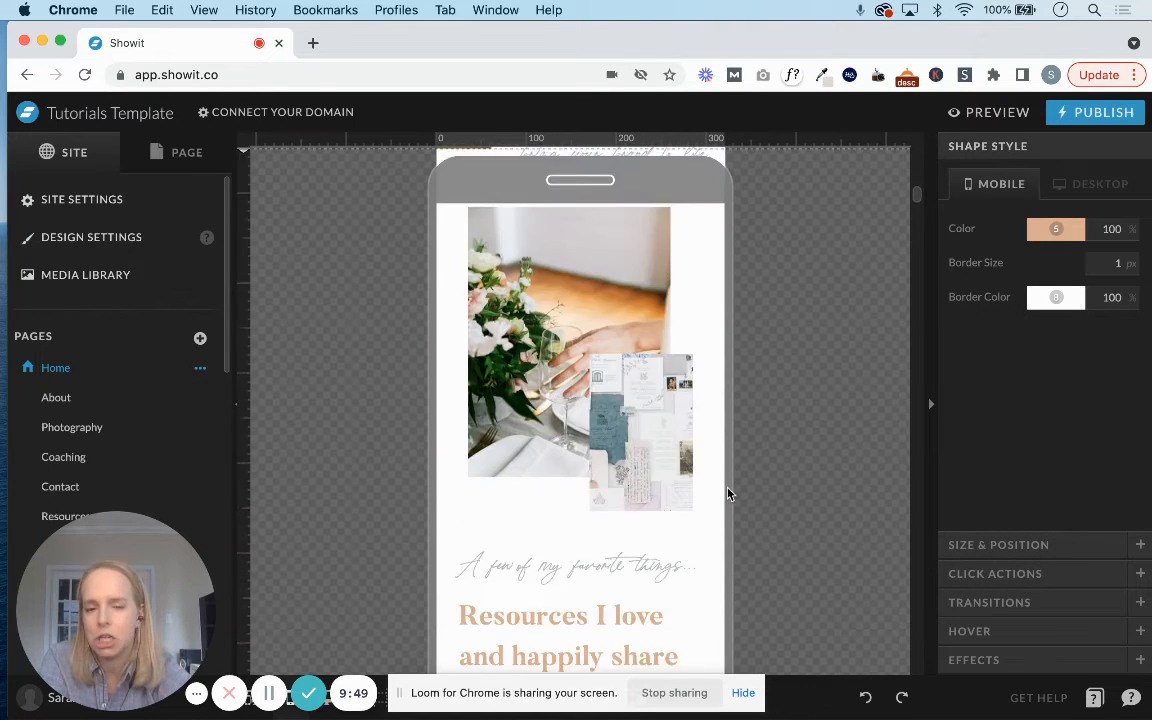
scroll(728, 494, down, 5)
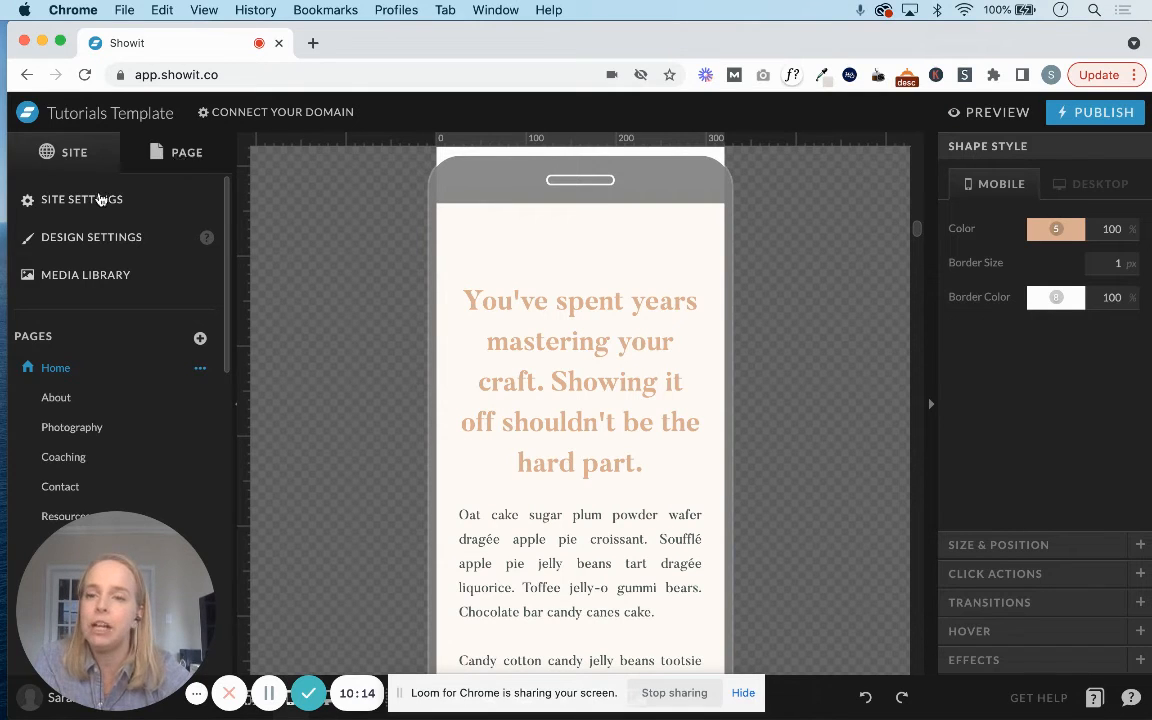
Open the Home page's own settings with its mobile page background options.
click(177, 152)
click(50, 209)
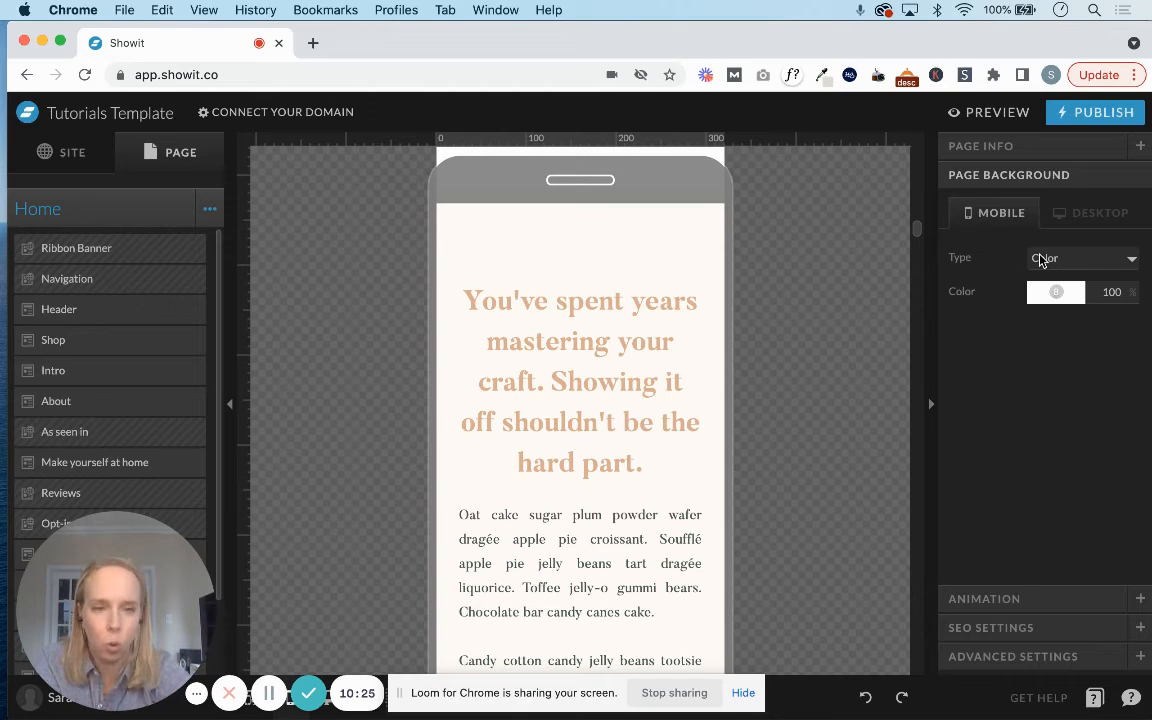
Review the Home page's info, mobile background, default animation and SEO settings.
click(990, 147)
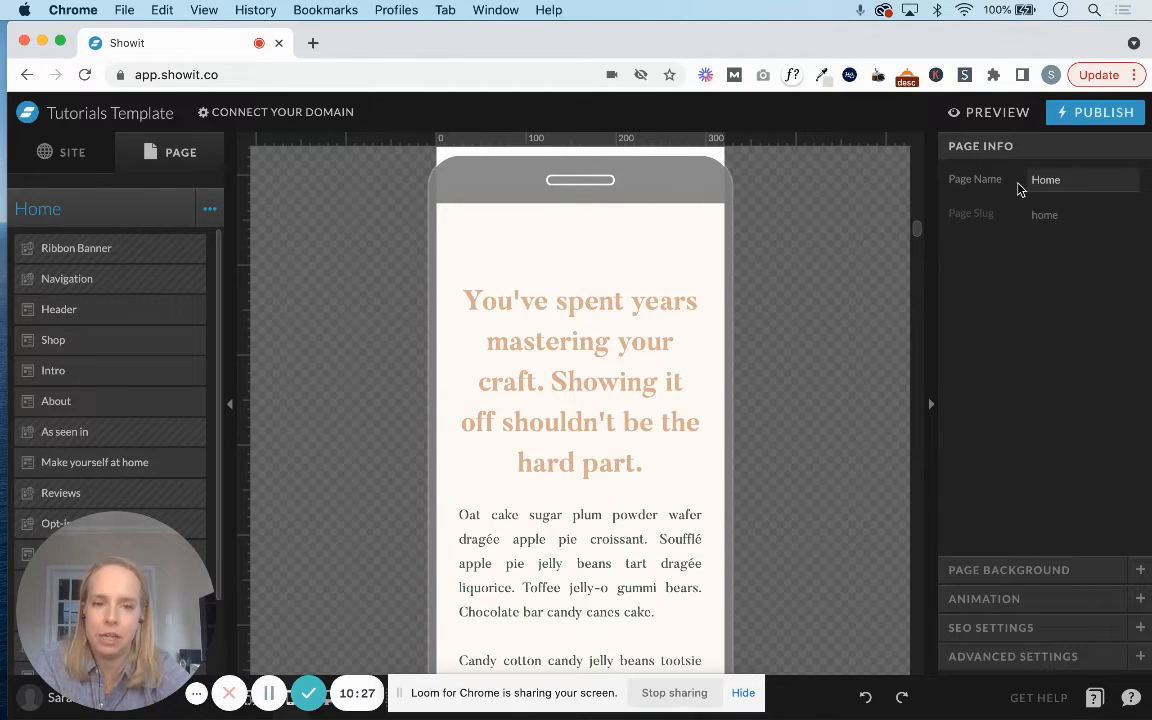
click(1006, 569)
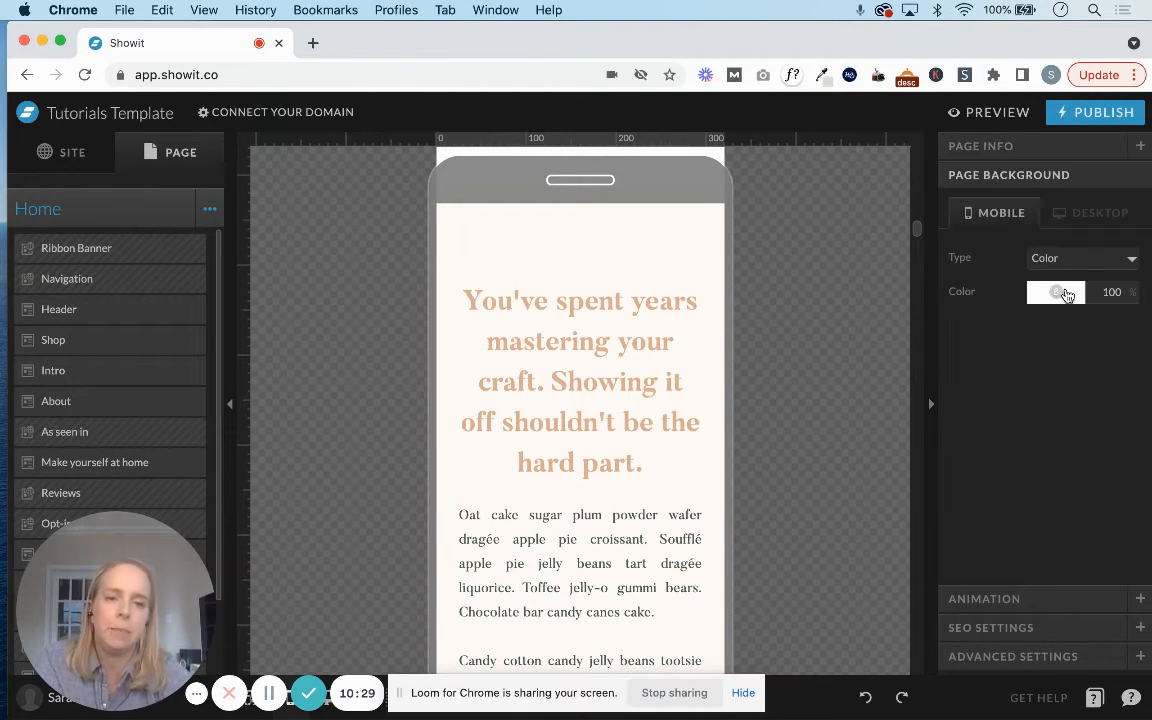
click(968, 600)
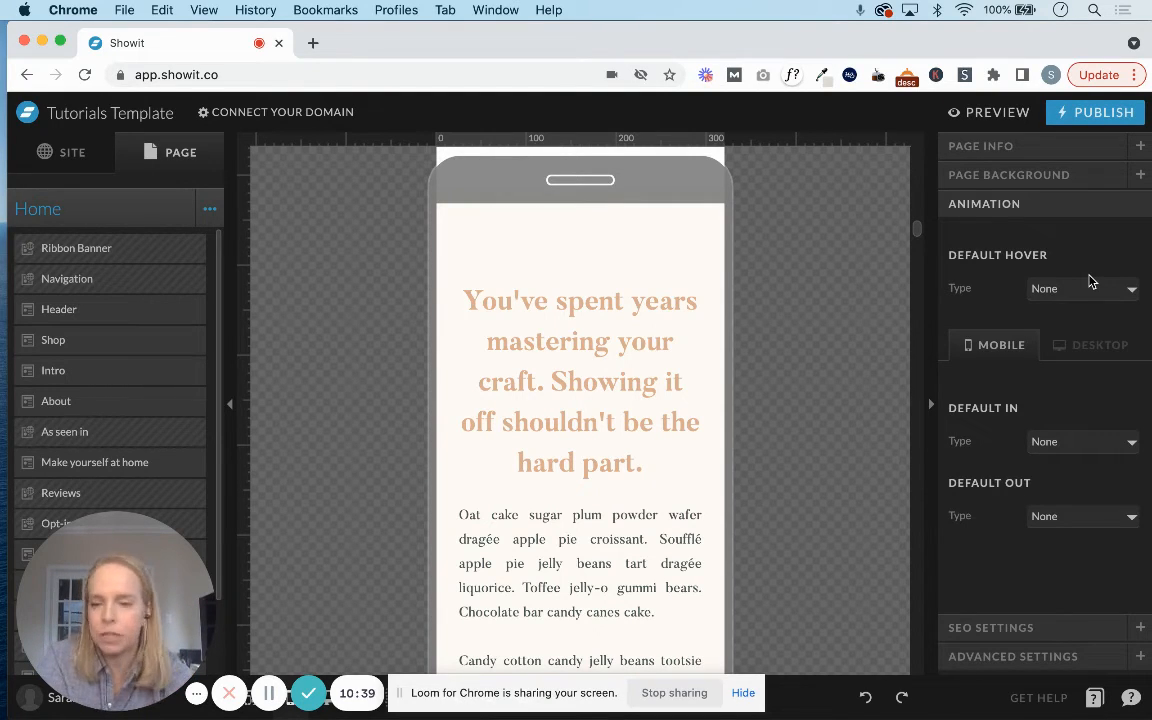
click(1003, 630)
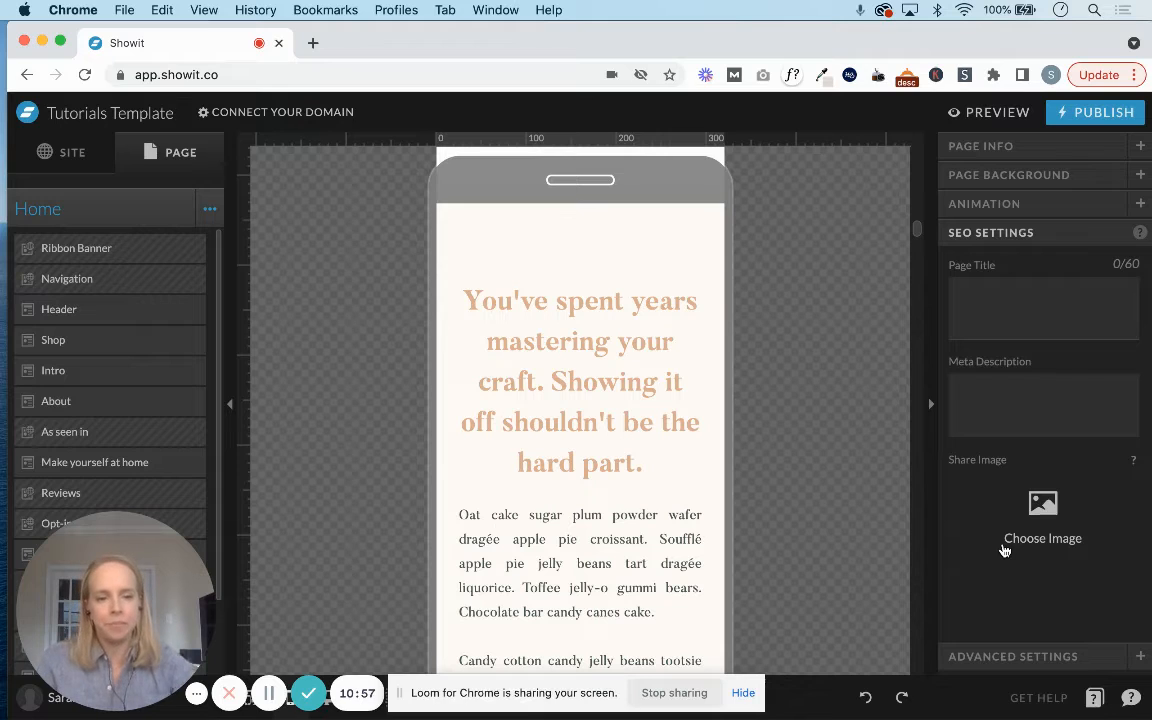
Review the Home page's advanced settings, including the Custom Head HTML editor, custom code fields and the option to have Google ignore the page.
click(1010, 657)
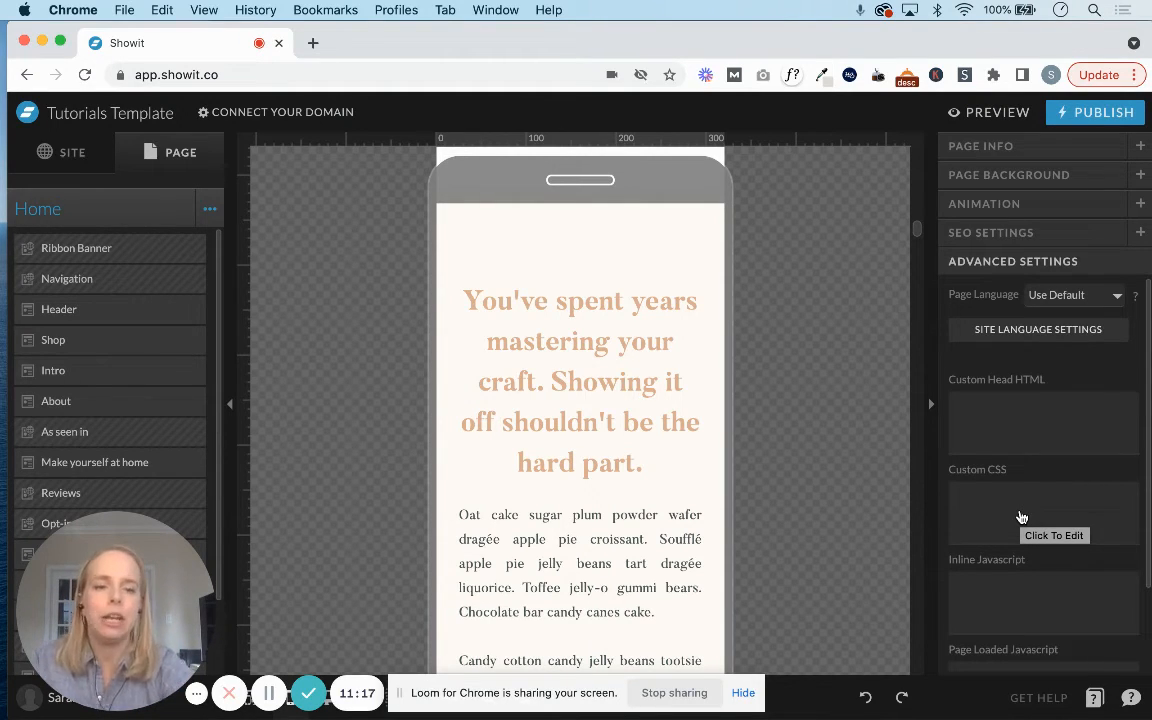
click(1009, 416)
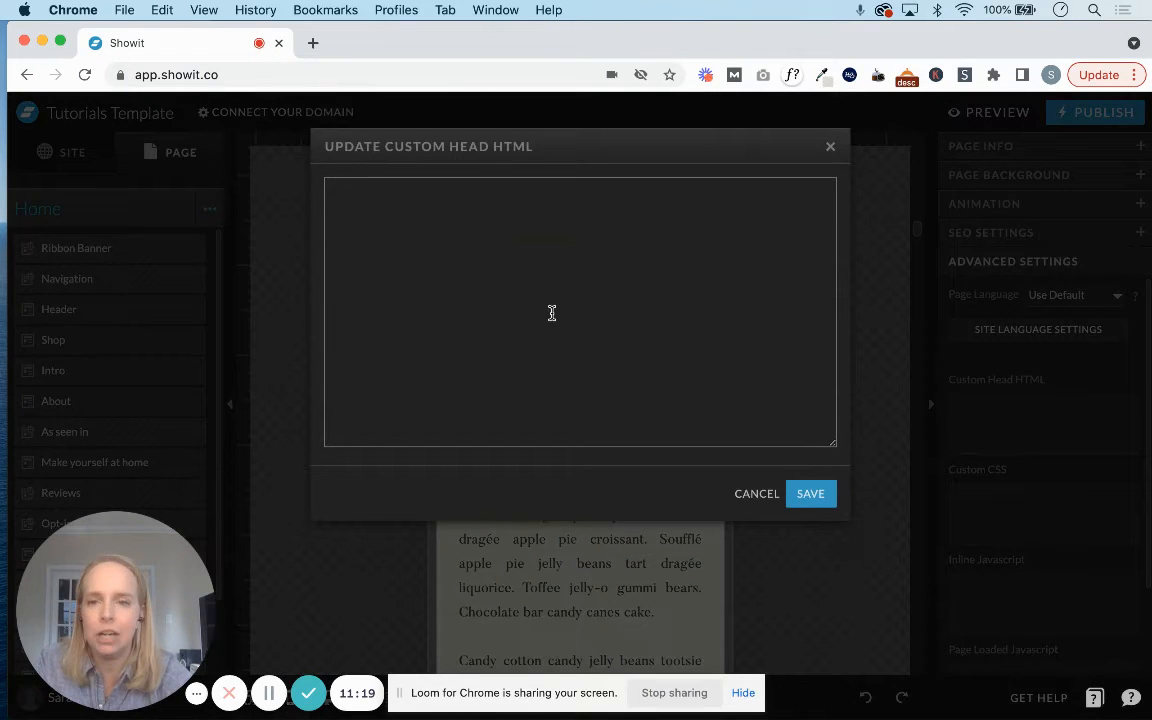
click(830, 147)
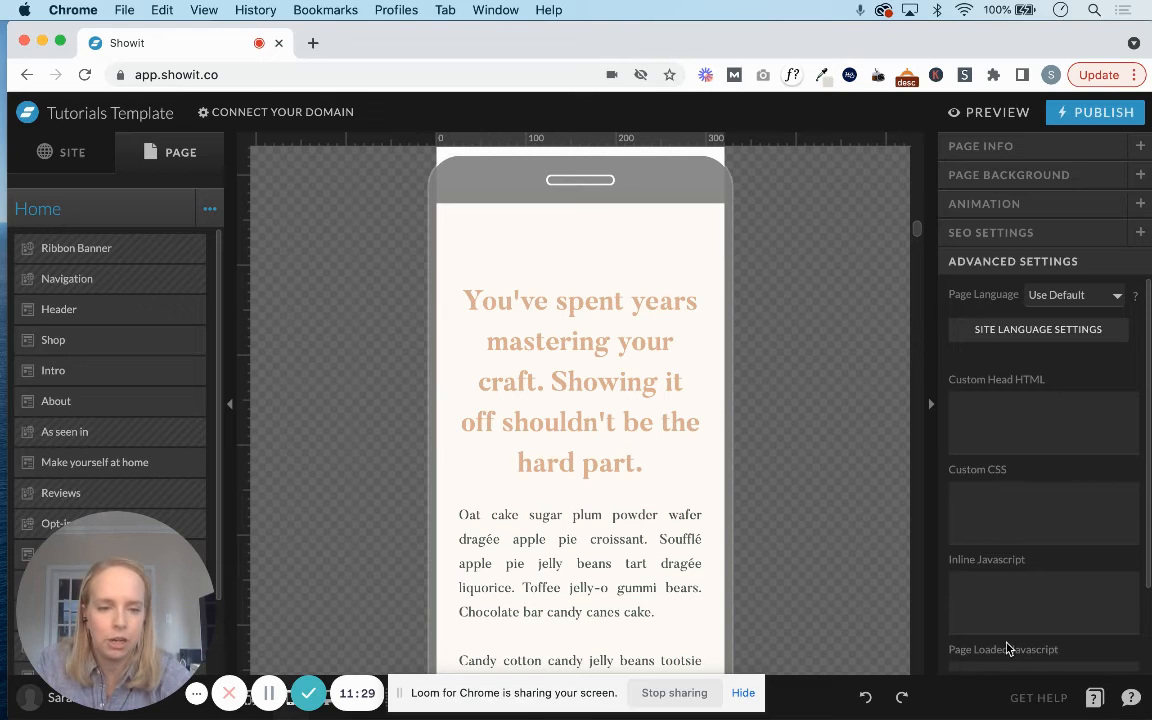
scroll(1008, 645, down, 2)
scroll(1009, 518, up, 2)
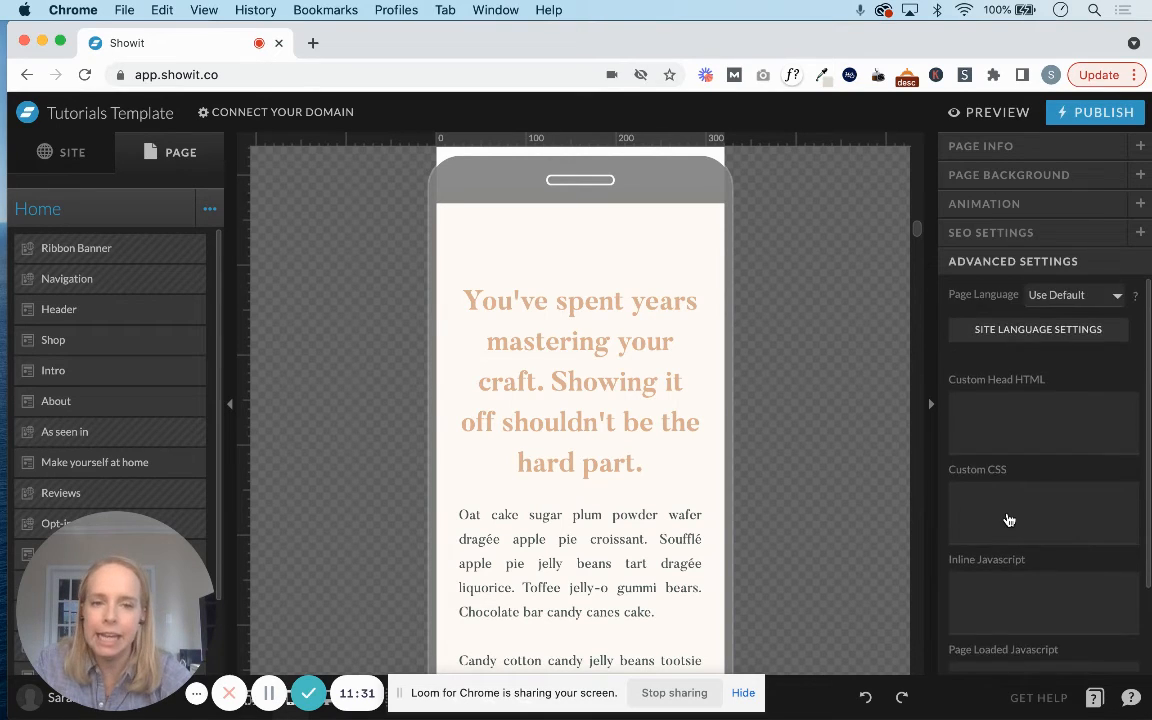
scroll(1009, 520, down, 2)
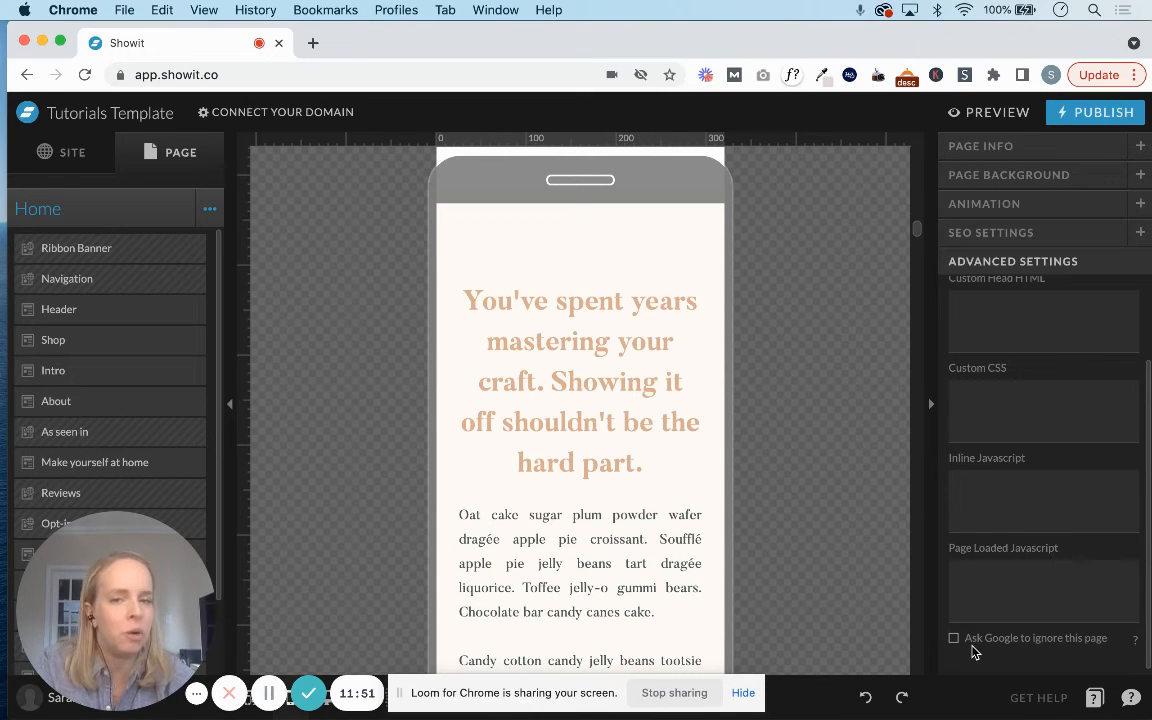
scroll(1012, 392, up, 2)
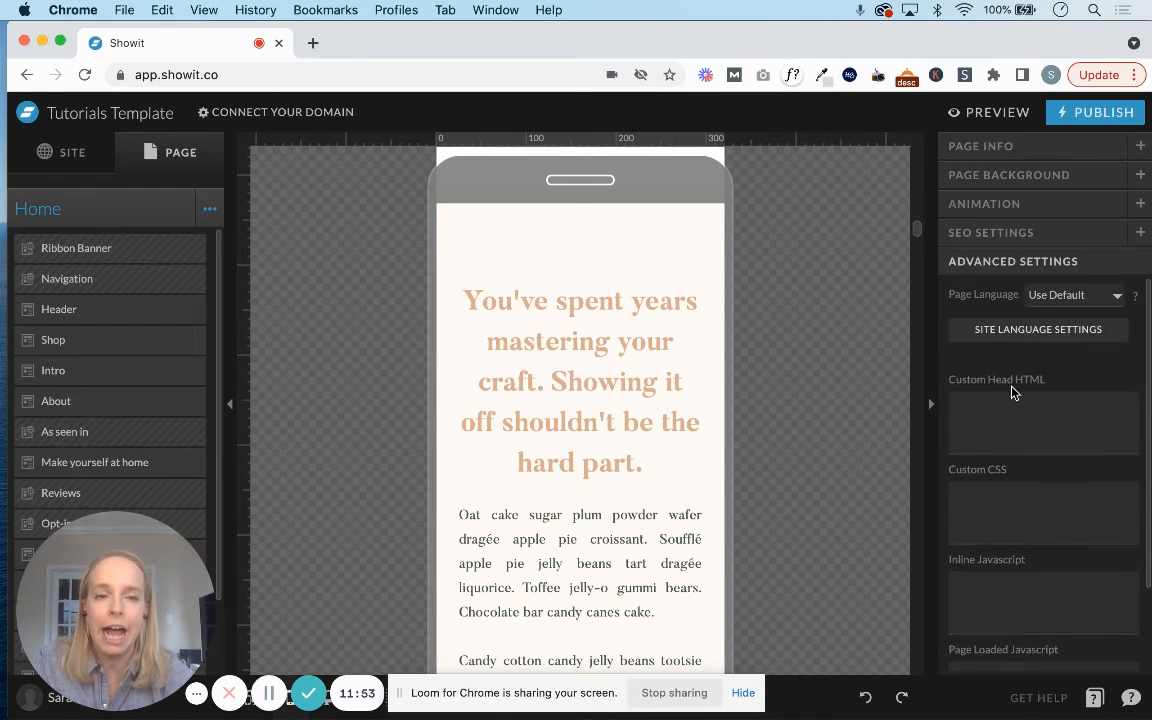
Select the Intro canvas and examine its name, canvas type, initial height and sticky settings for mobile.
click(701, 481)
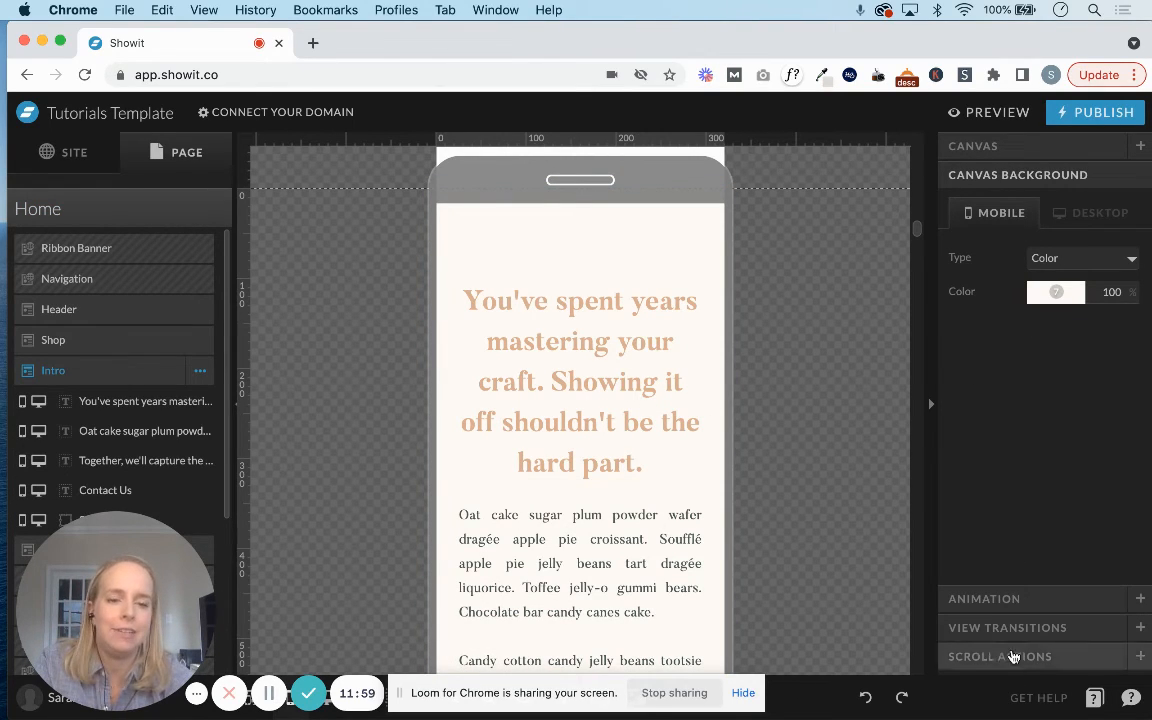
click(1002, 150)
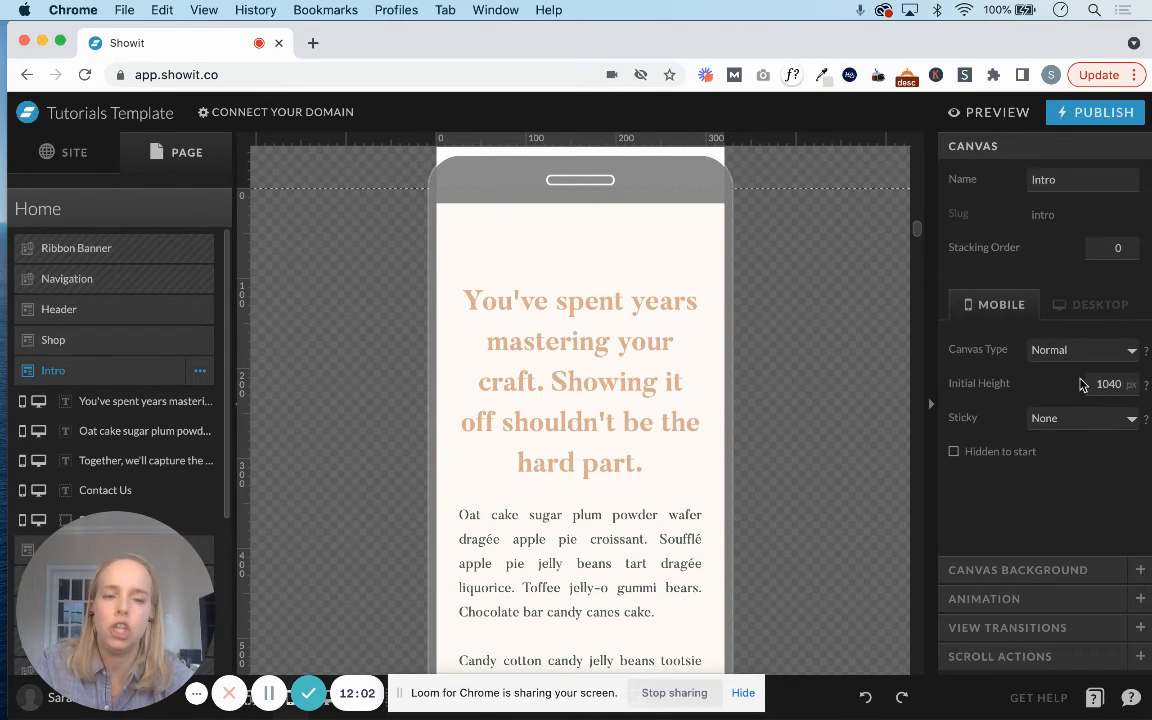
click(1110, 384)
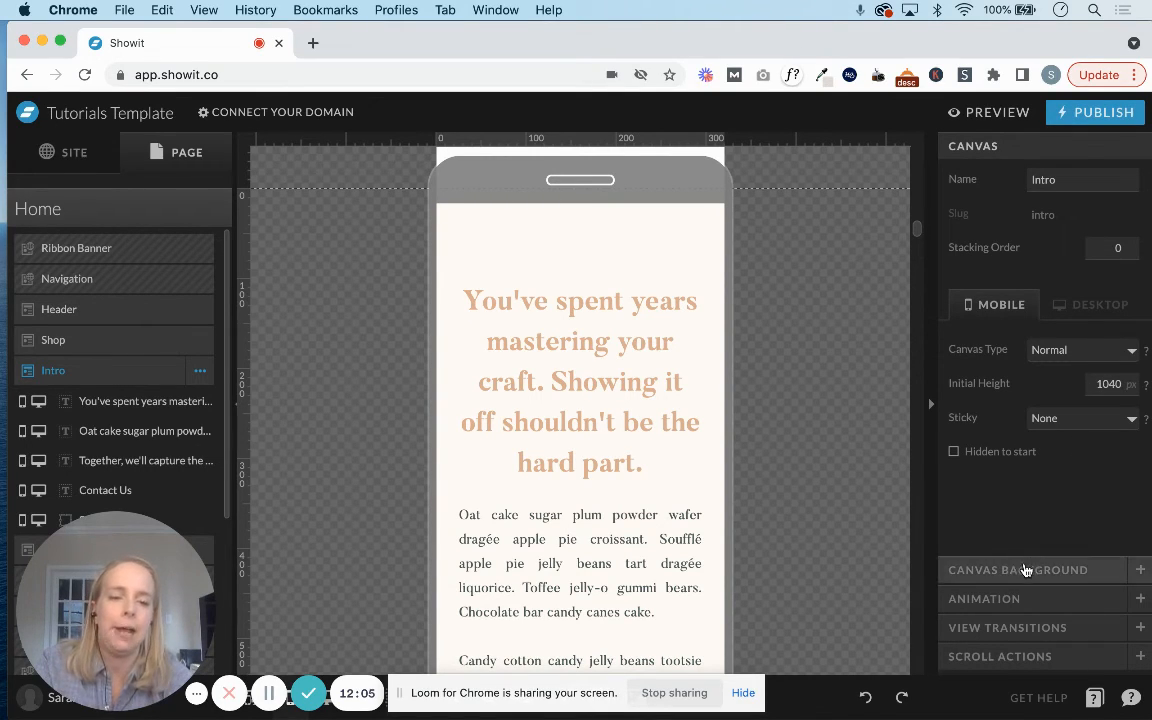
scroll(607, 424, down, 2)
scroll(607, 424, up, 8)
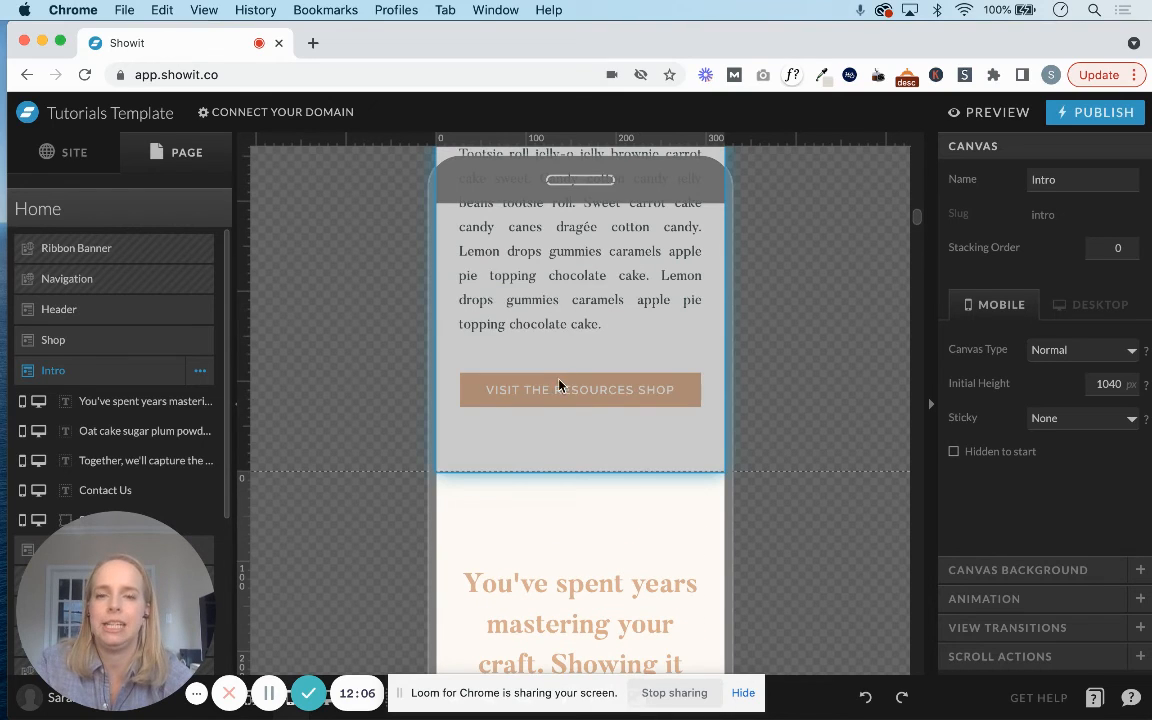
Try increasing the Shop canvas's mobile height by moving its lower boundary down, and undo the change.
click(525, 450)
drag(243, 468, 226, 610)
key(super+z)
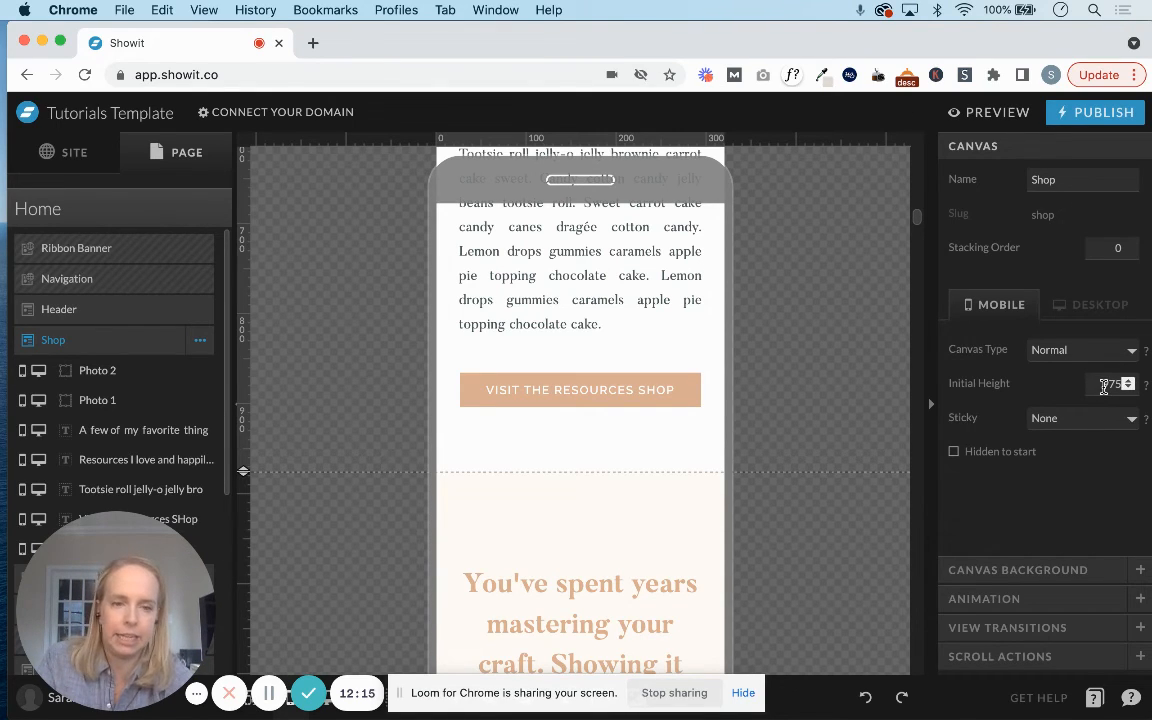
Review the Shop canvas's mobile sticky choices and background types, keeping Sticky at None and the background type at Color.
click(1057, 420)
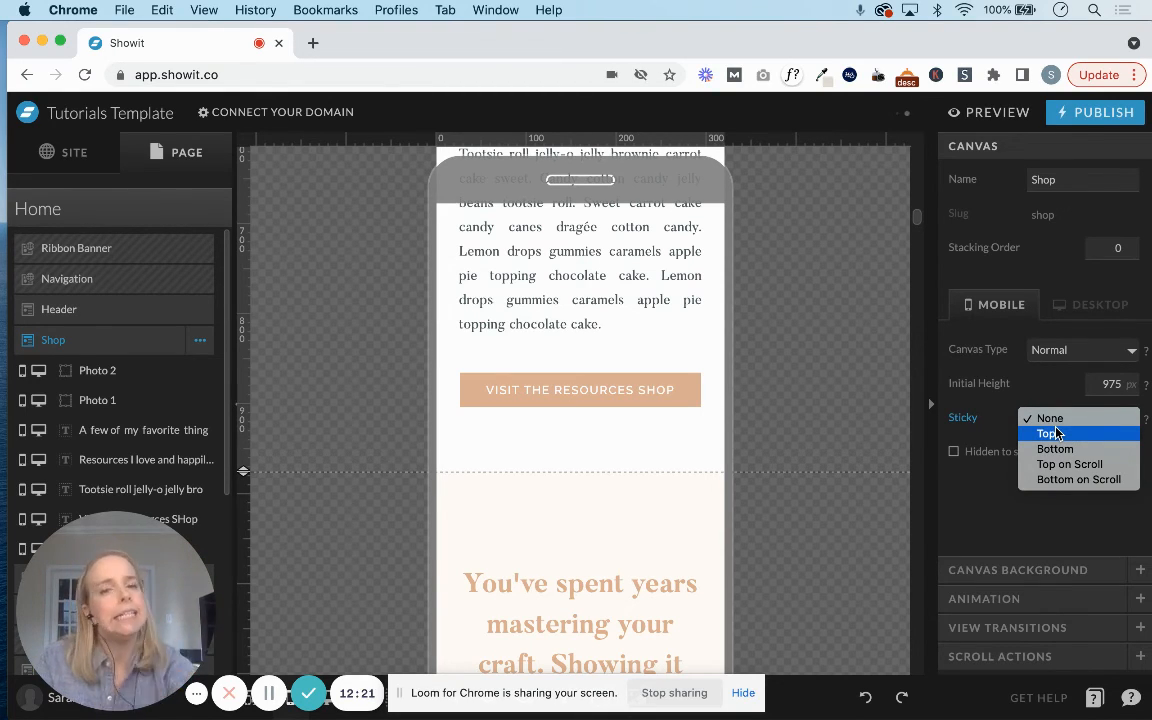
click(1049, 419)
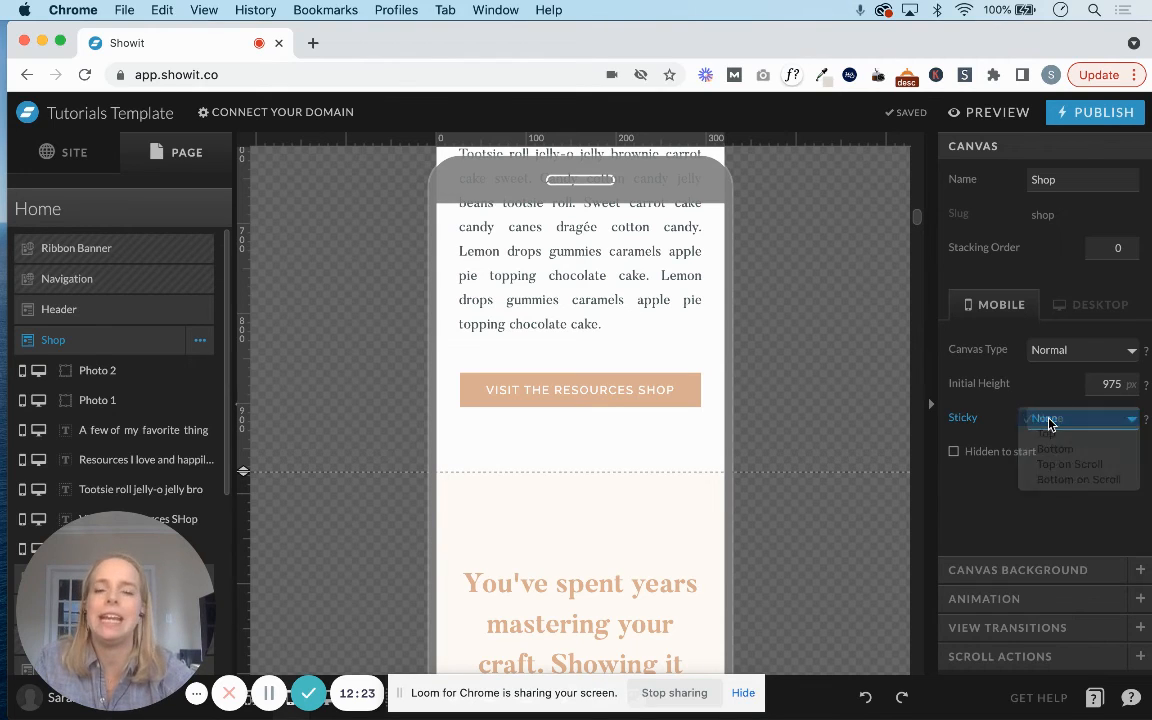
click(1021, 570)
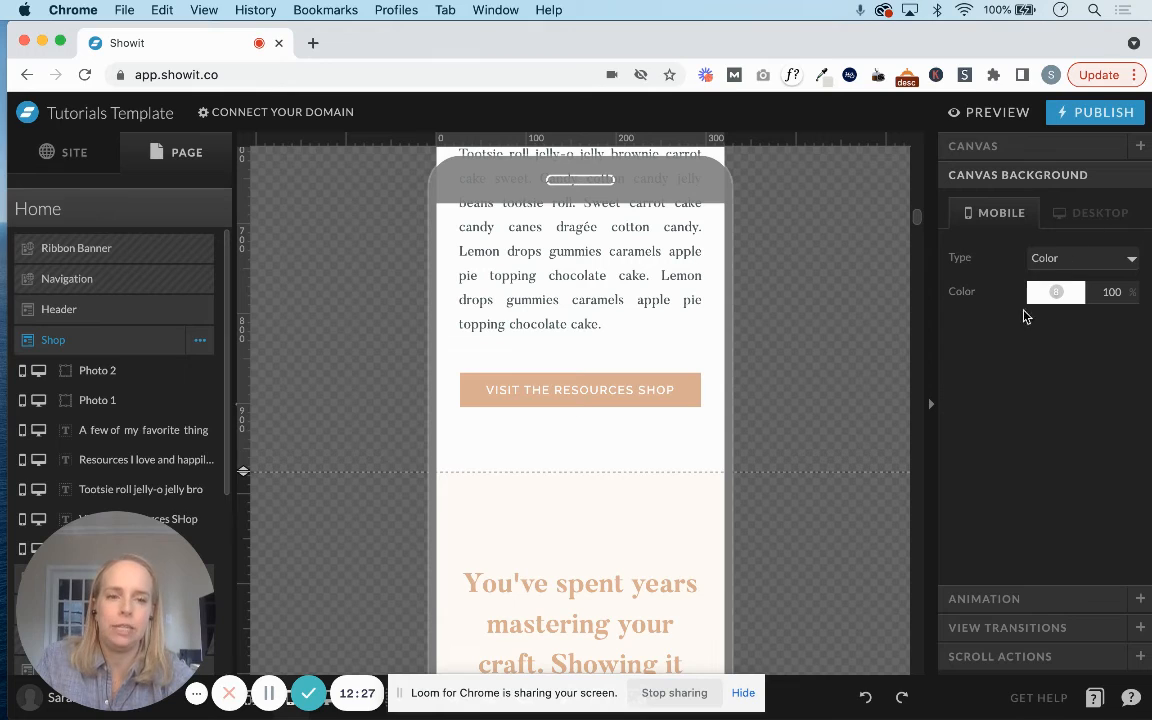
click(1068, 256)
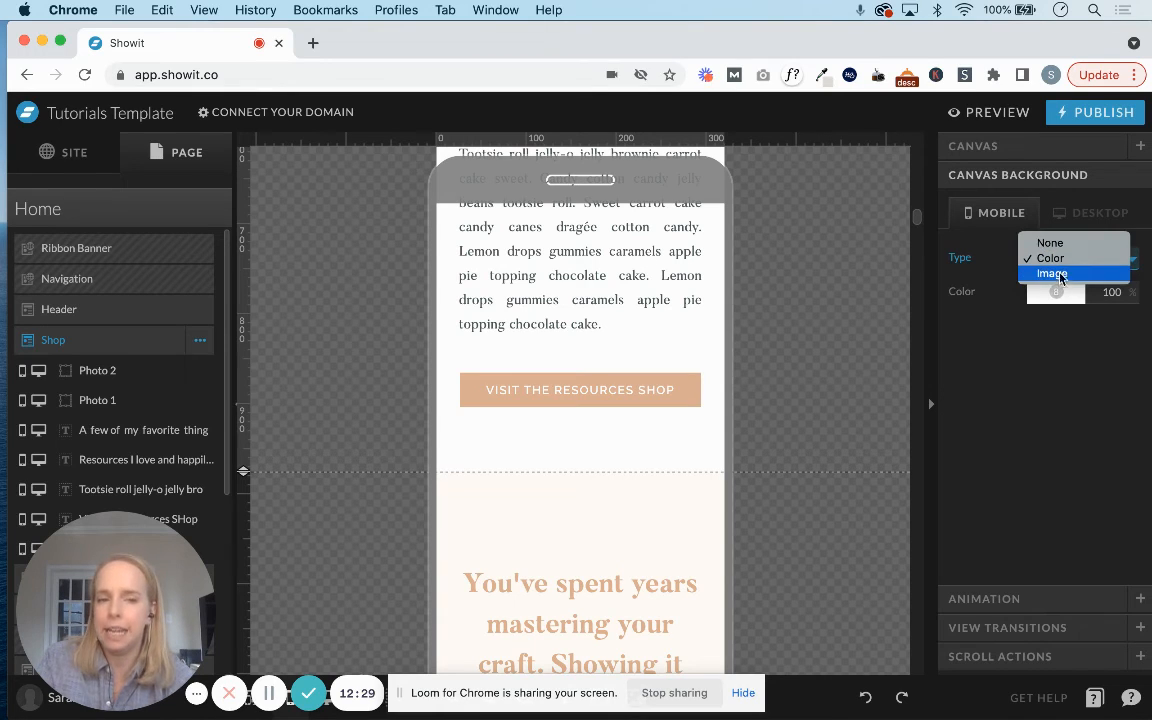
click(1060, 264)
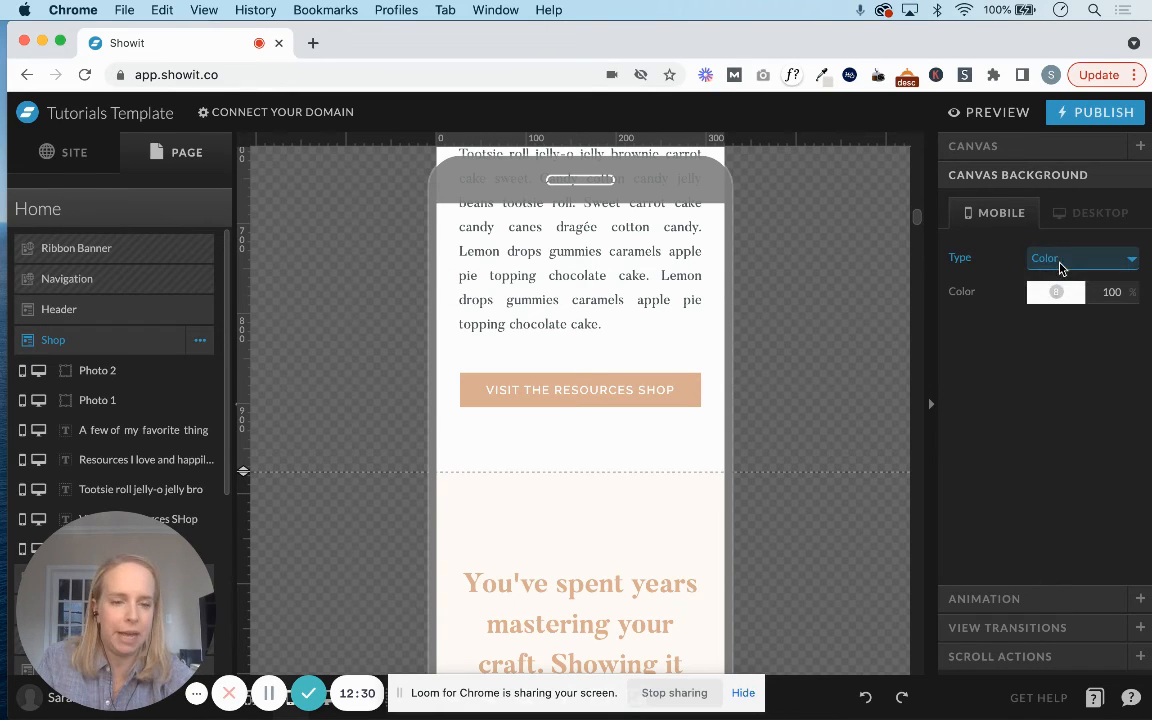
Review the Shop canvas's animation and mobile view transition settings, keeping the Canvas View In type at Fade.
click(992, 599)
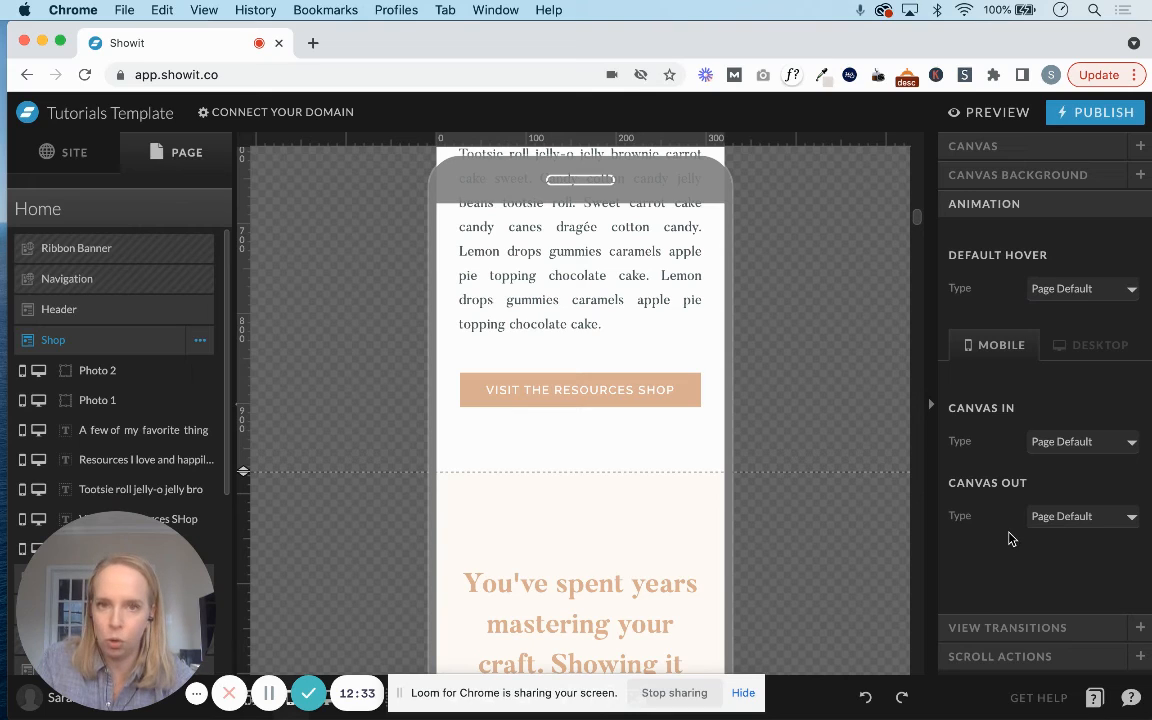
click(999, 631)
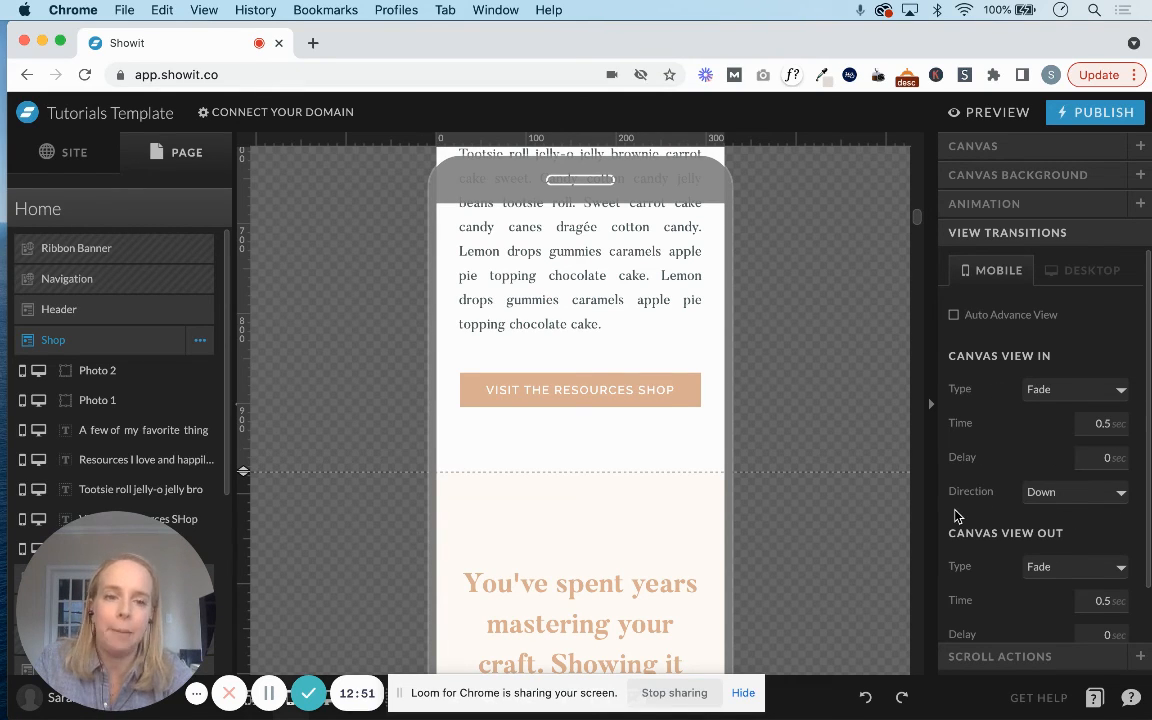
click(1065, 389)
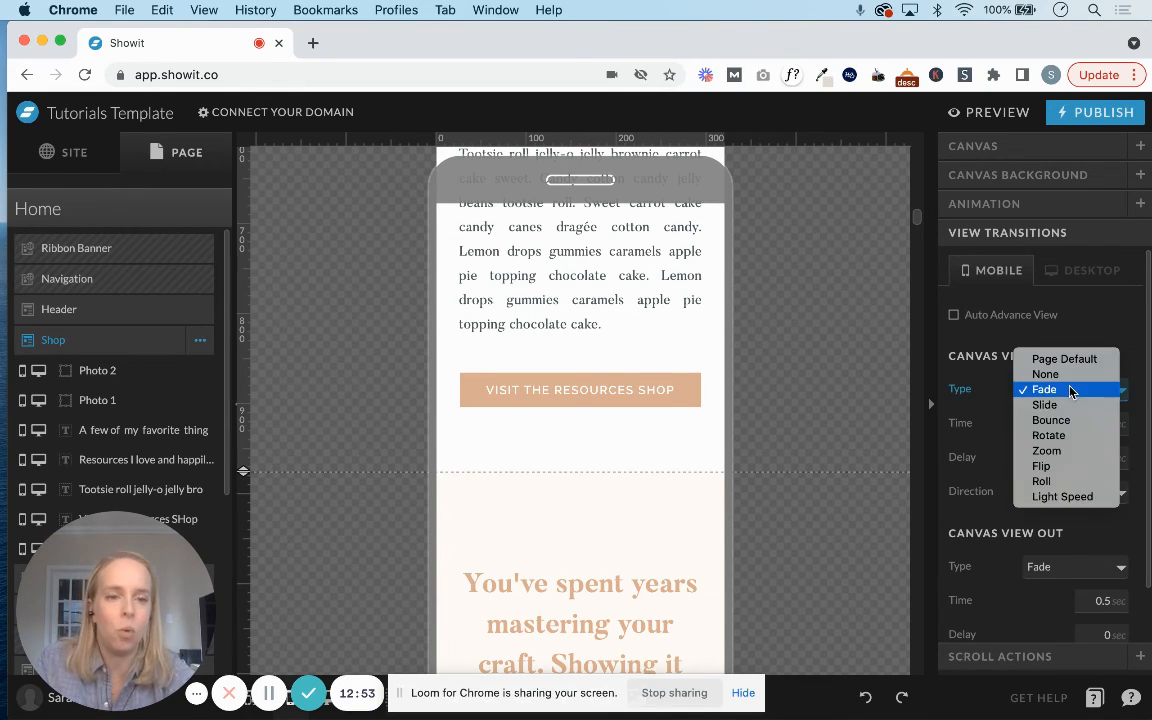
click(1070, 390)
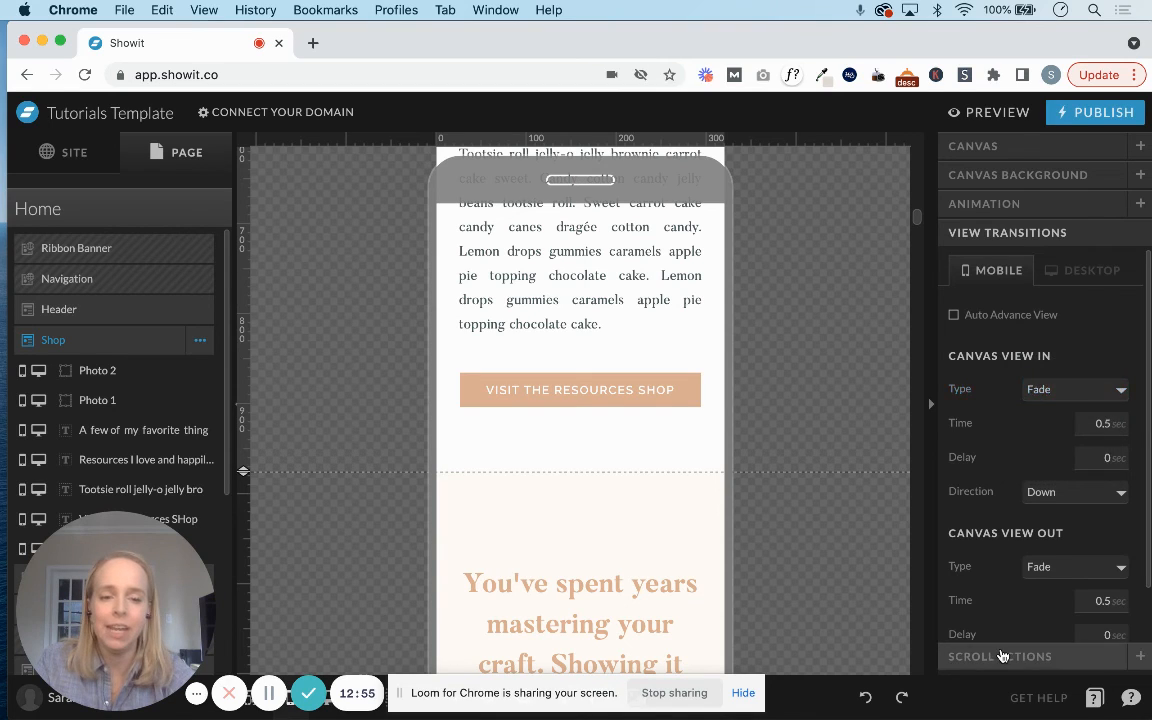
Add an On Screen scroll action with Show Canvas to the Shop canvas, check the available target canvases, and remove the action.
click(1005, 656)
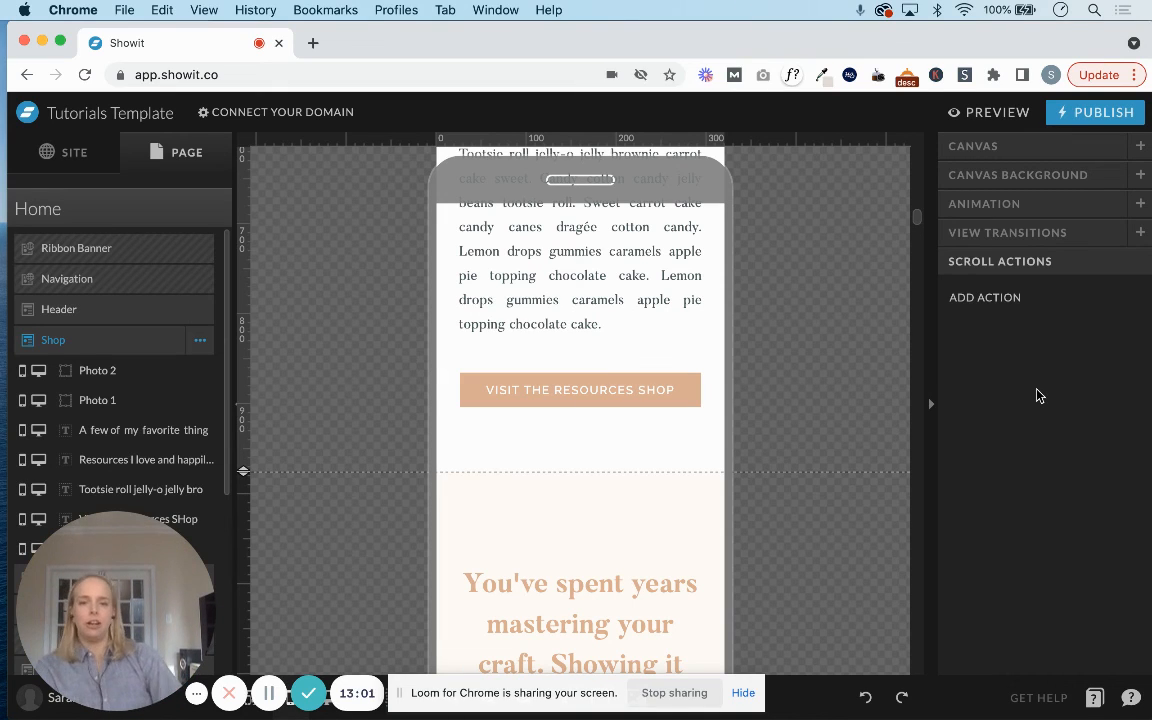
click(997, 300)
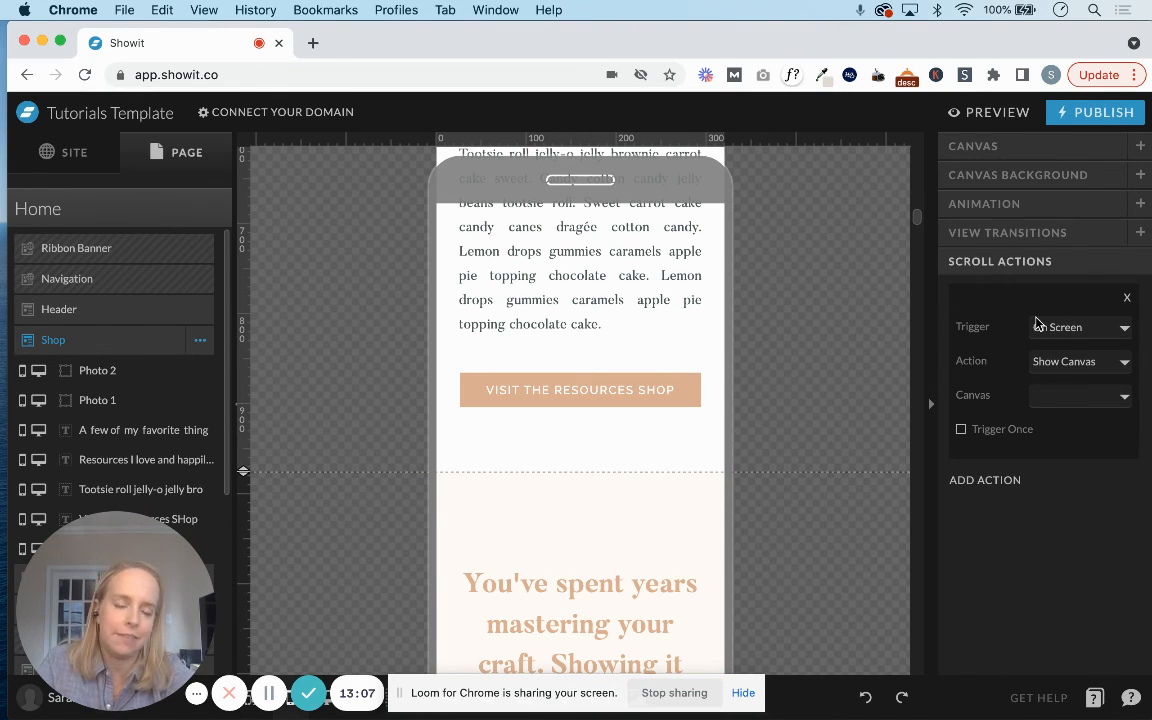
click(1068, 392)
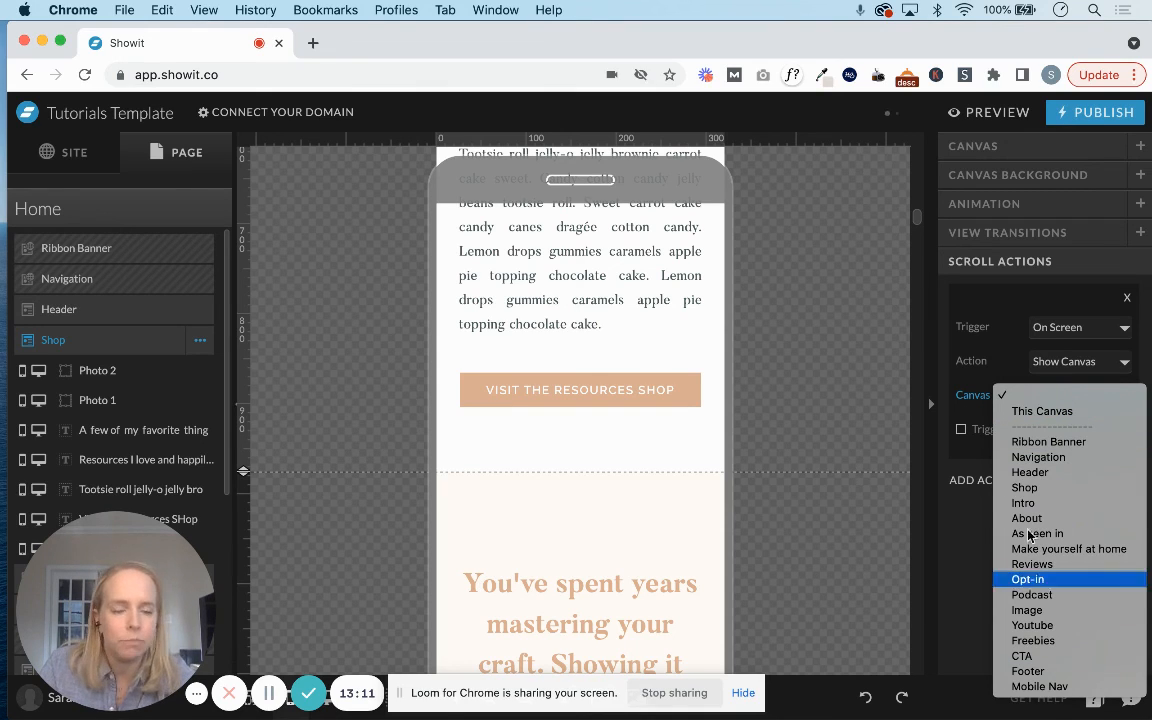
click(1050, 380)
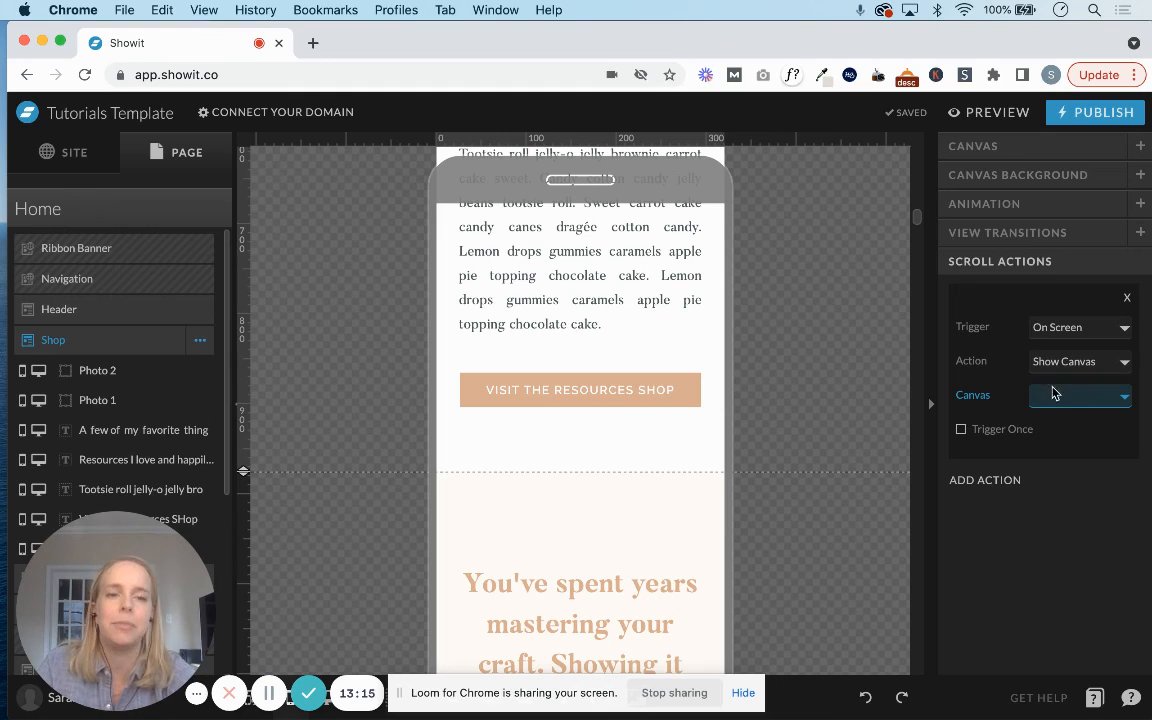
click(1127, 298)
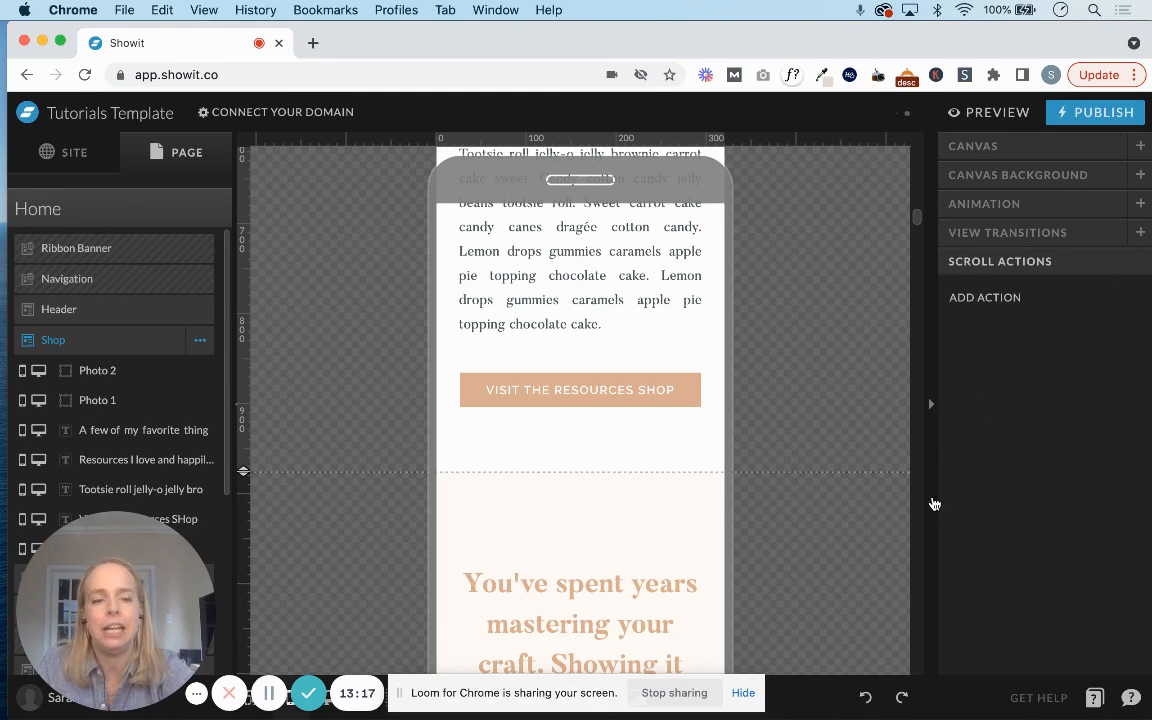